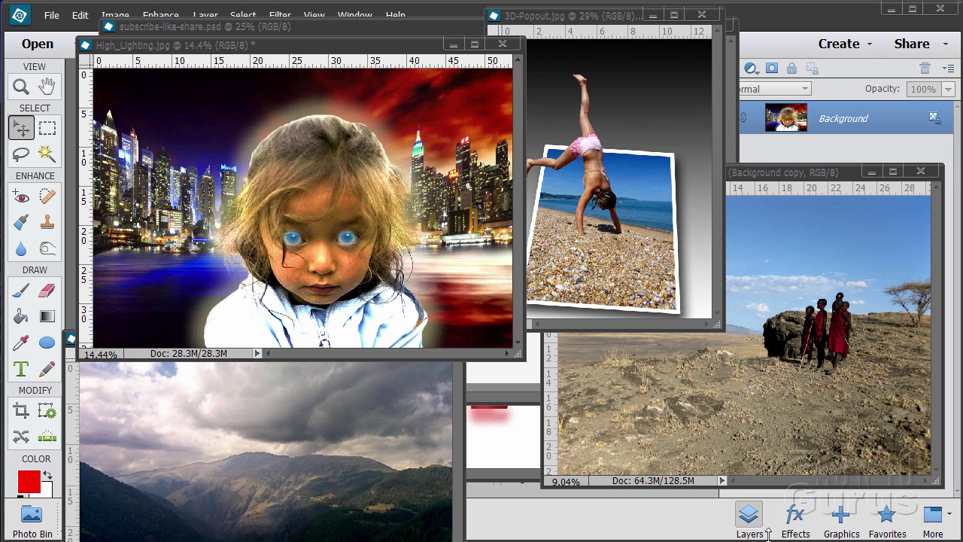
Minimize the High_Lighting, 3D-Popout, children-on-the-plain and mountains01 image windows.
left_click(453, 45)
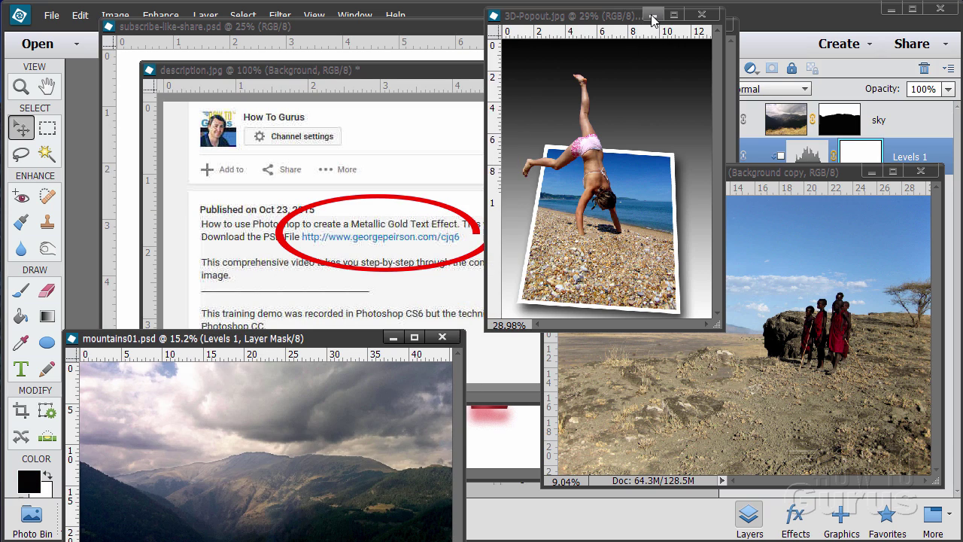
left_click(652, 15)
left_click(871, 175)
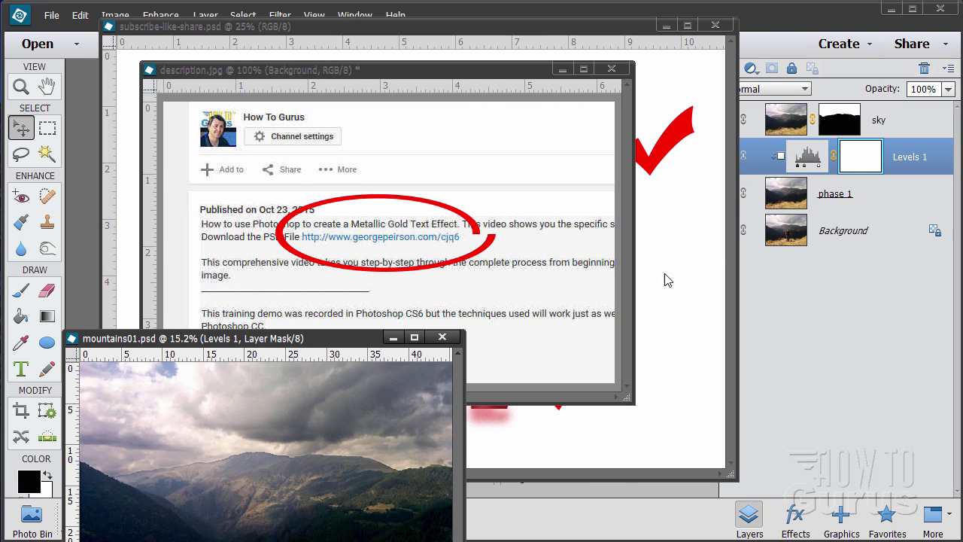
left_click(393, 337)
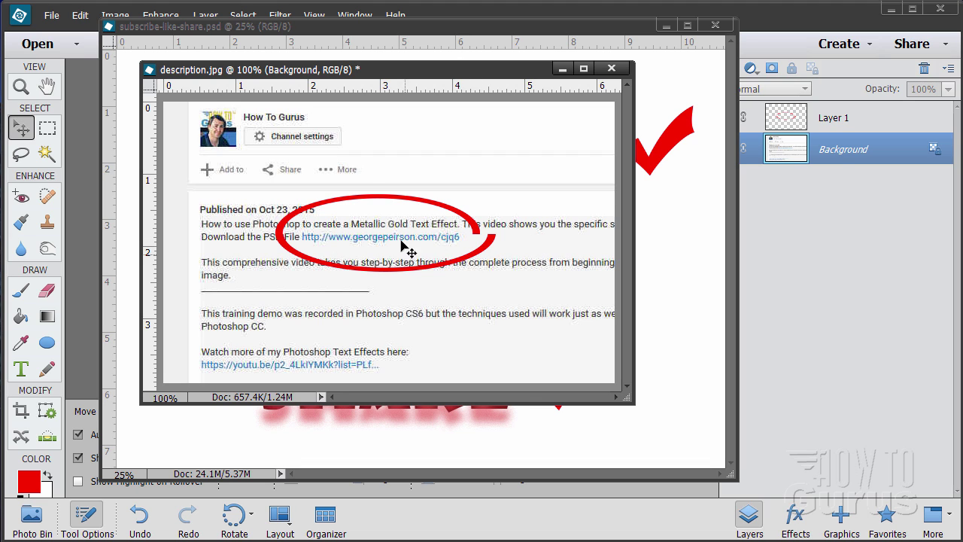
Bring subscribe-like-share.psd forward, then close the finished LIGHT artwork, light streaks.psd.
left_click(661, 101)
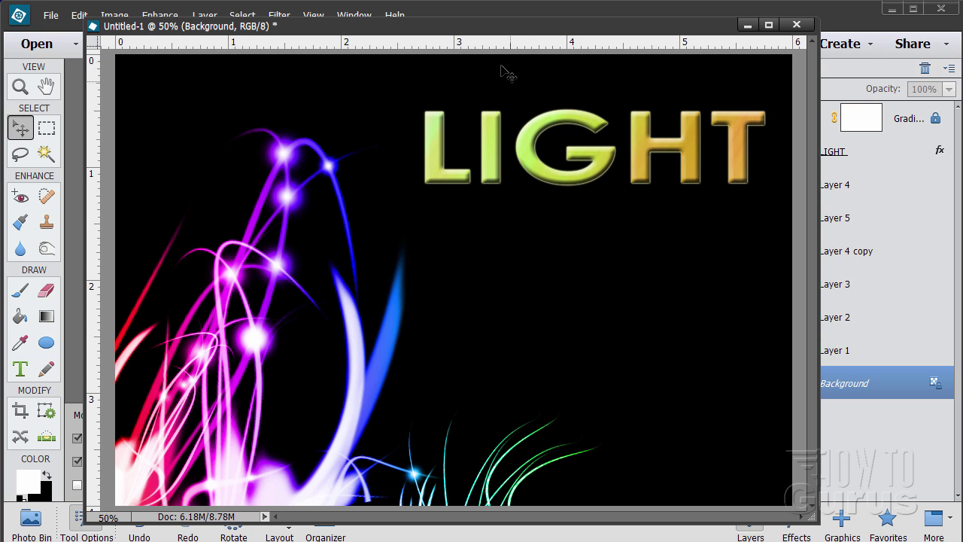
left_click(798, 28)
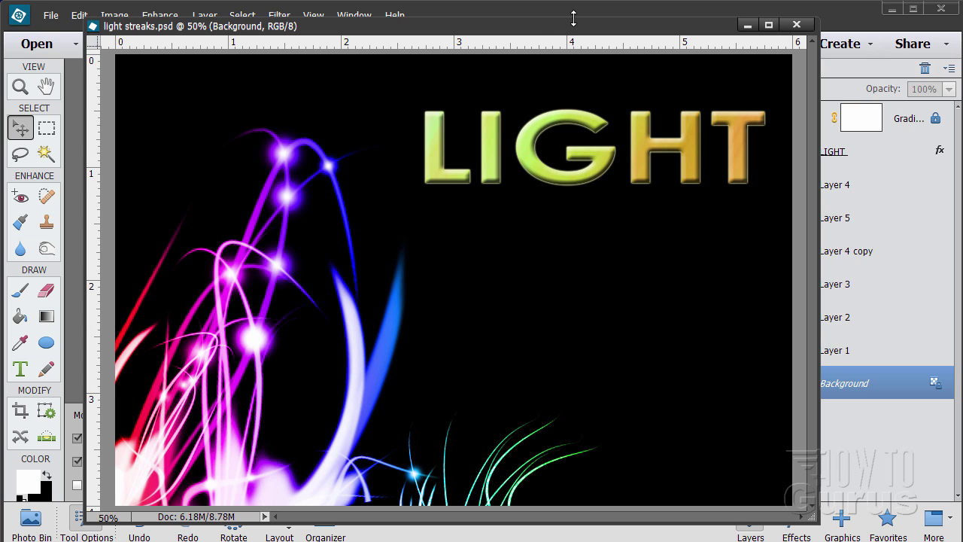
left_click(796, 25)
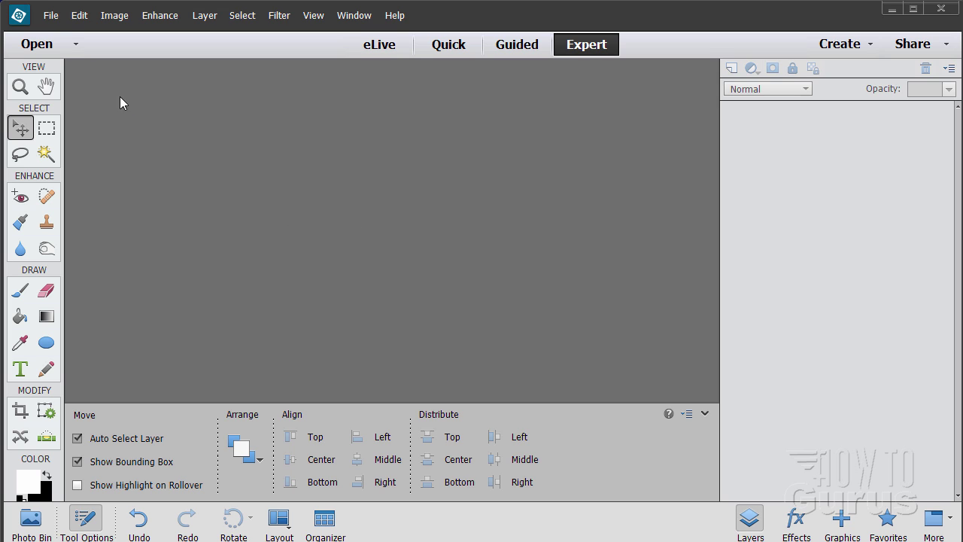
Create a new 6 × 4 inch, 300 ppi blank document and enlarge its window.
left_click(51, 15)
mouse_move(61, 32)
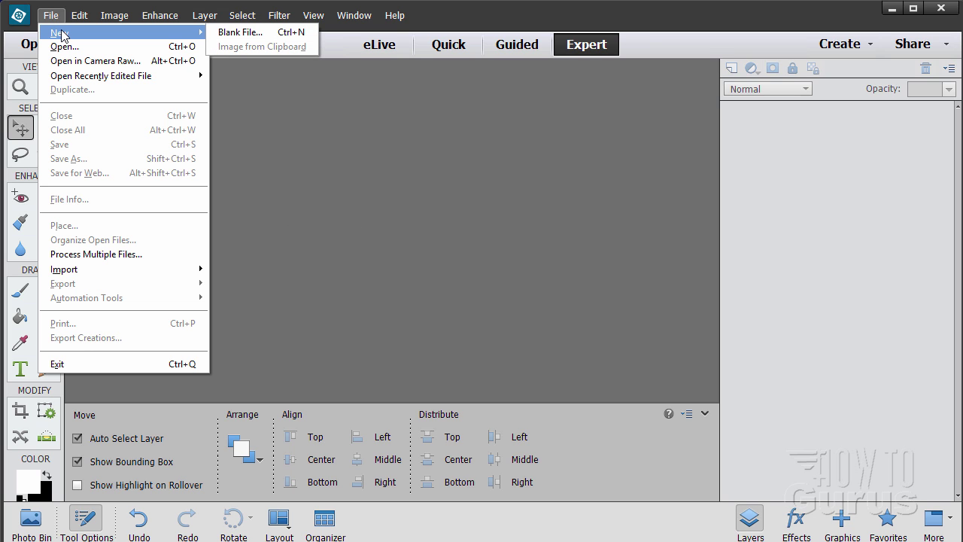
left_click(229, 32)
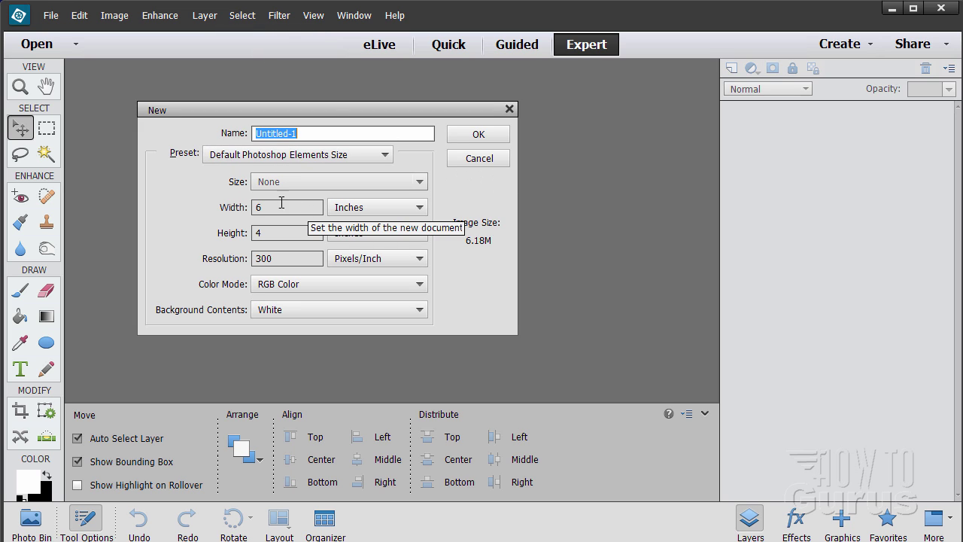
left_click(456, 137)
left_click_drag(351, 71, 429, 90)
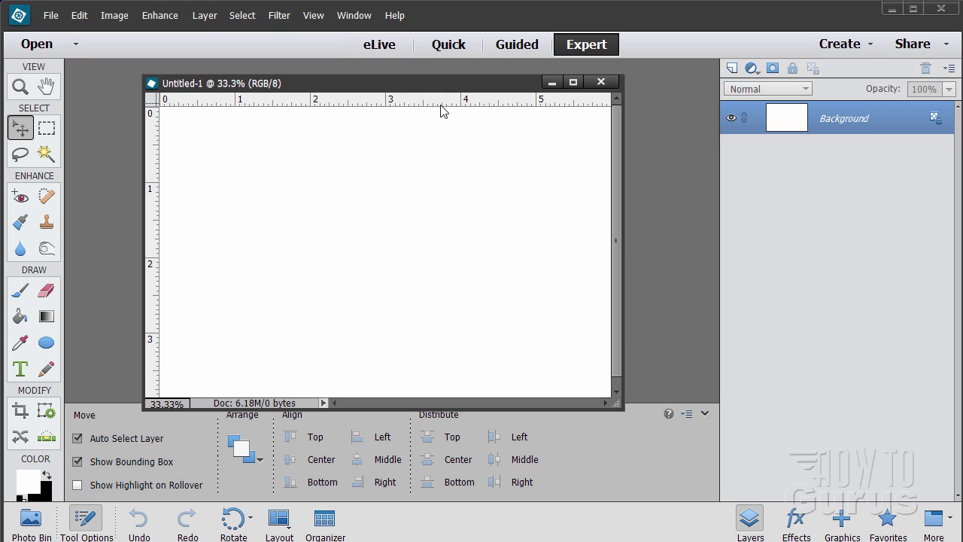
left_click_drag(621, 408, 661, 463)
left_click_drag(387, 85, 382, 83)
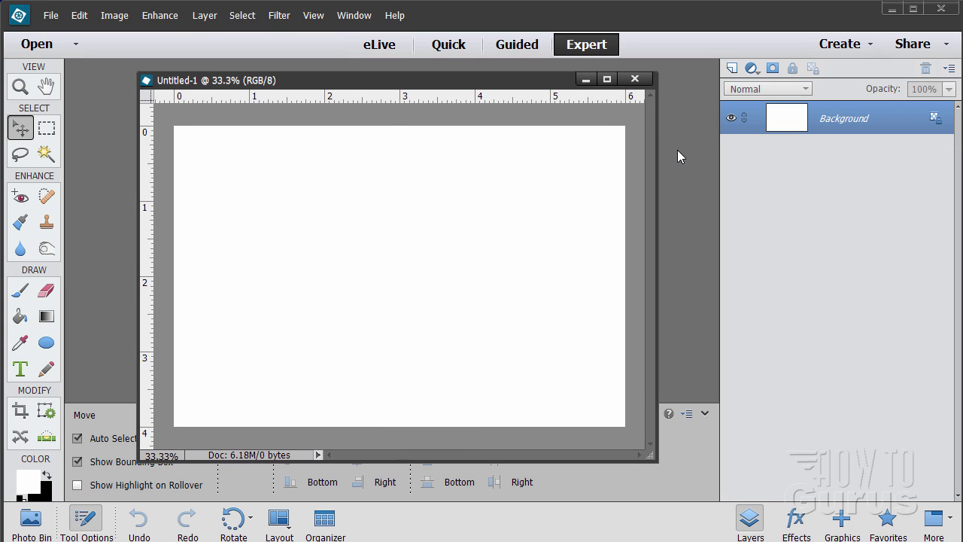
Fill the canvas solid black with the Paint Bucket and add an empty layer above it.
left_click(47, 474)
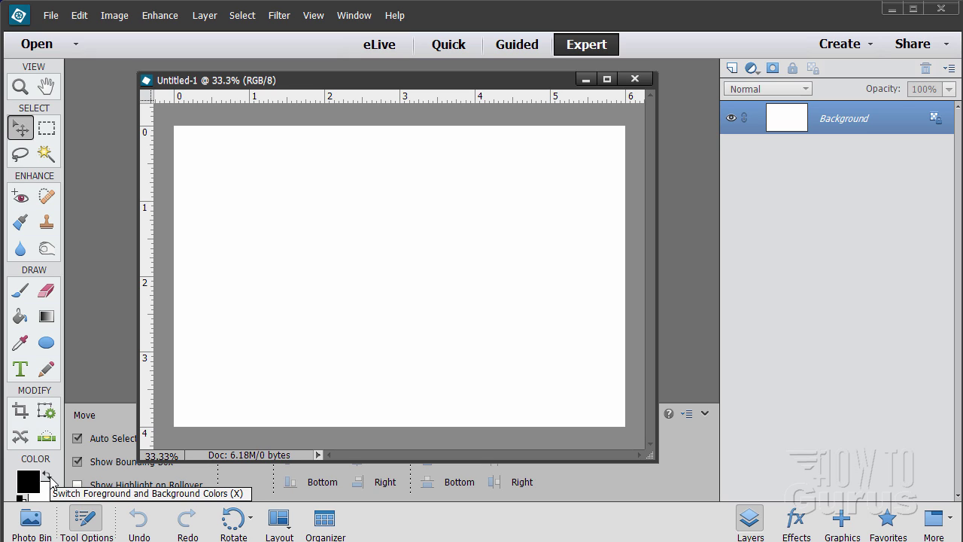
left_click(21, 316)
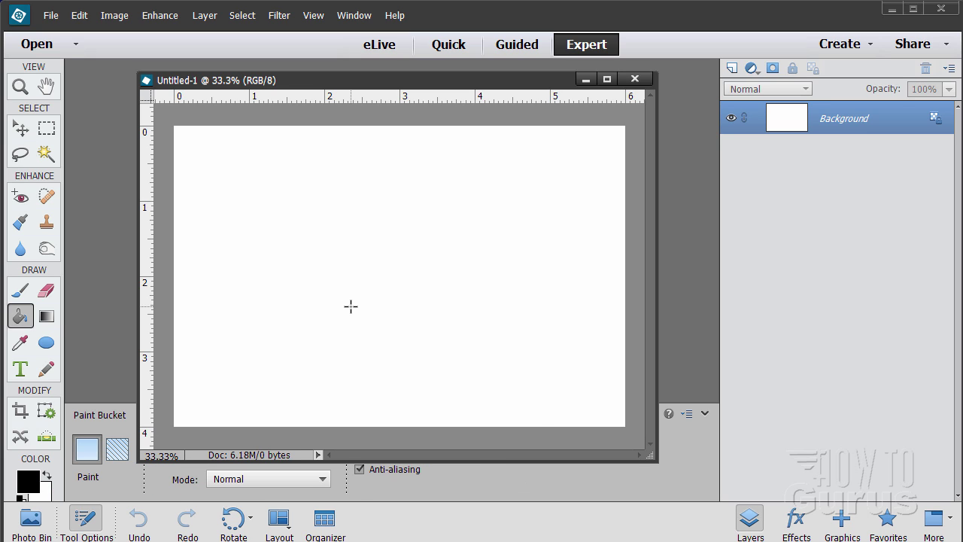
left_click(351, 306)
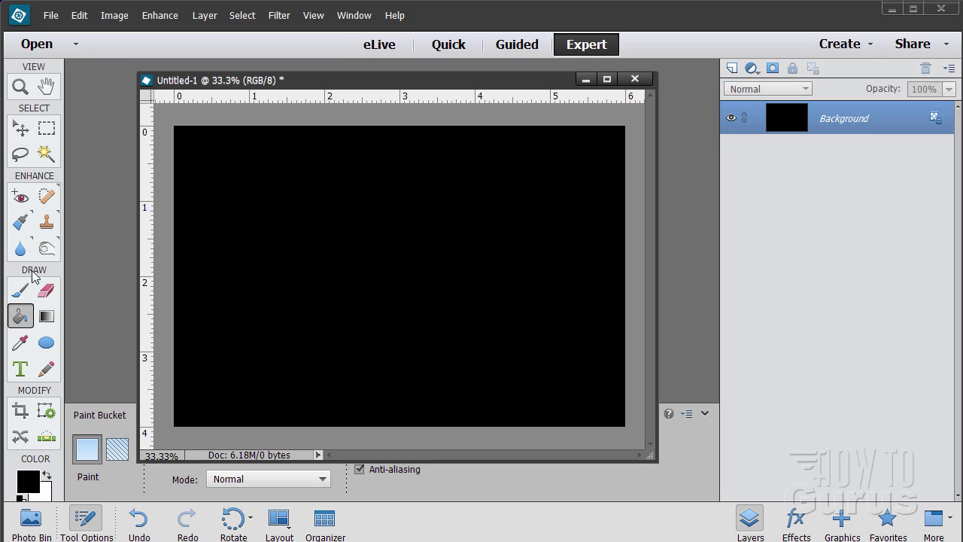
left_click(27, 134)
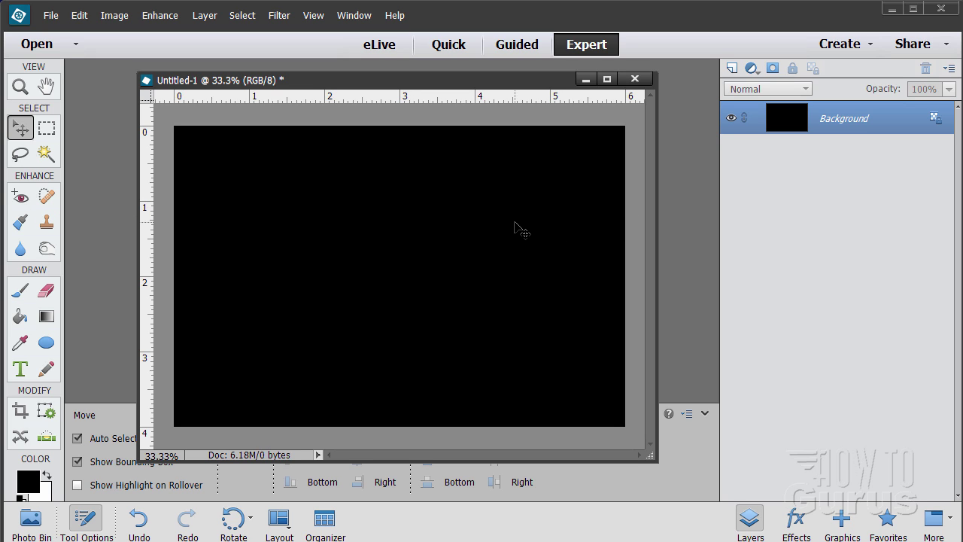
left_click(731, 69)
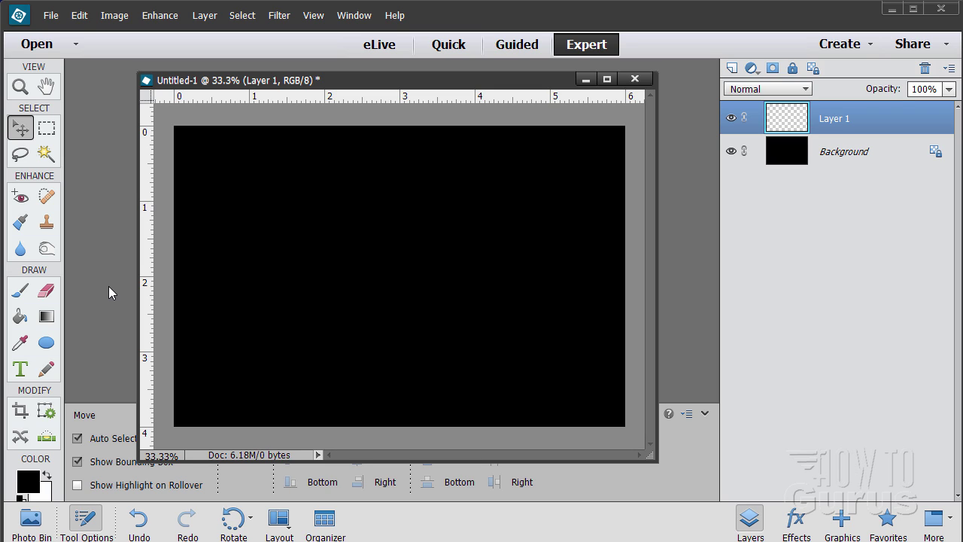
Select the Brush tool, shift the document window right and show the Brush picker presets.
left_click(21, 292)
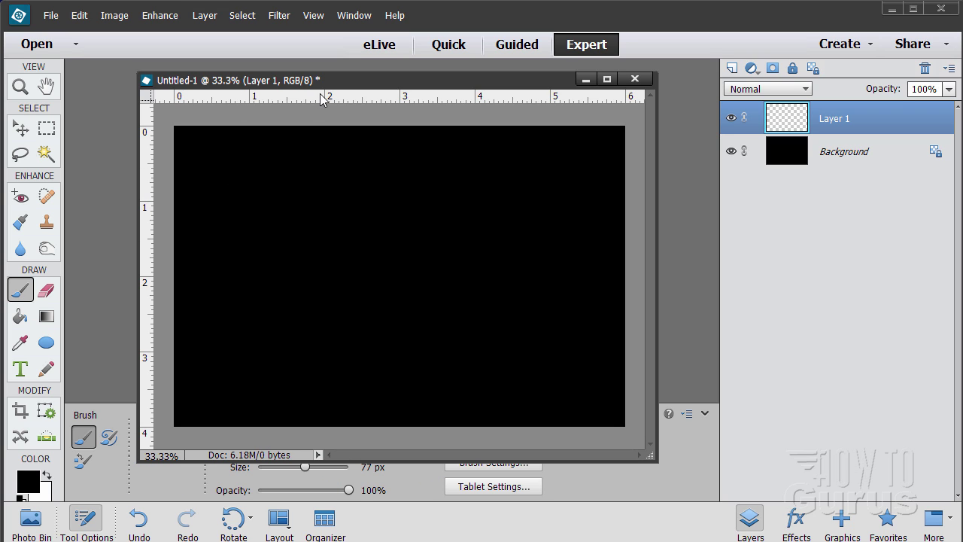
mouse_move(329, 83)
left_mouse_down()
mouse_move(565, 78)
mouse_move(639, 105)
left_mouse_up()
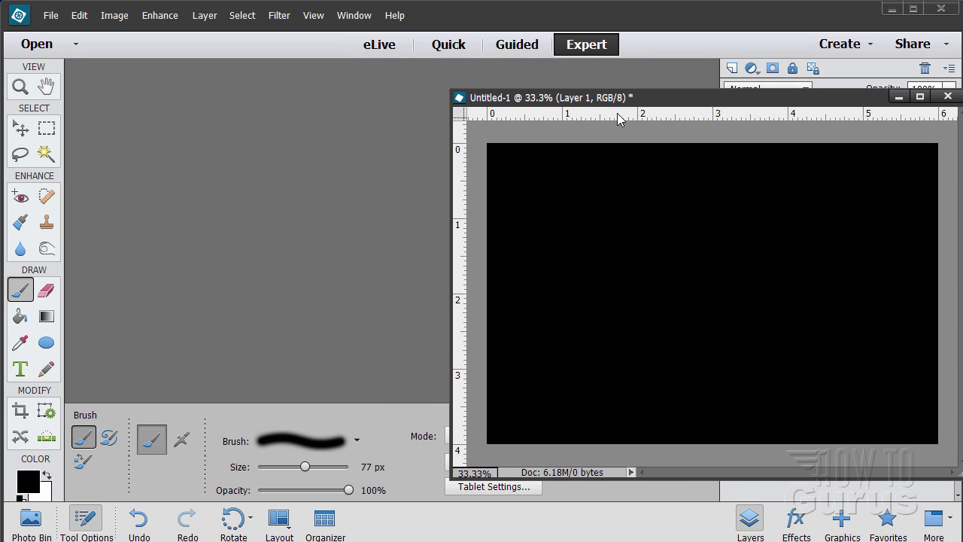
left_click(333, 444)
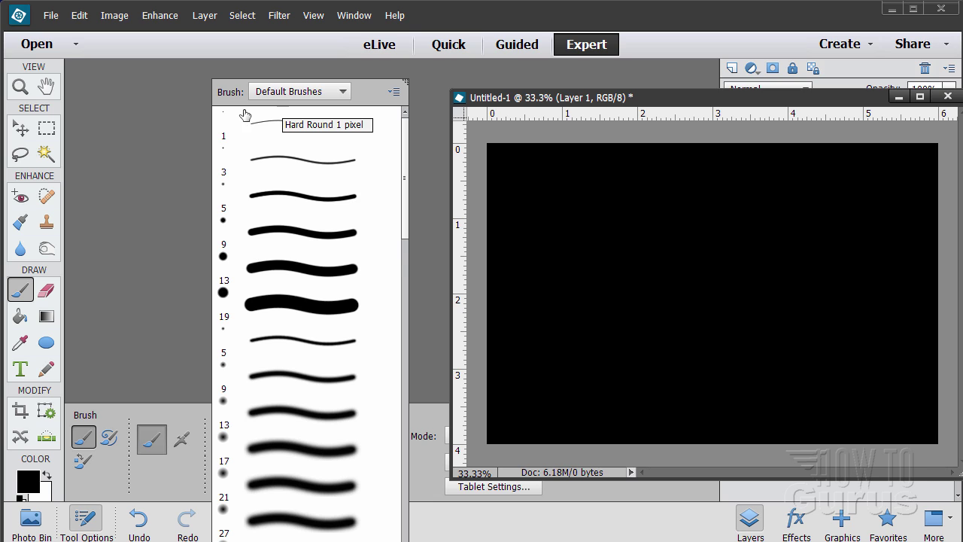
Load the abstract_brushes_vol_6_by_rubina119.abr brush set.
left_click(394, 93)
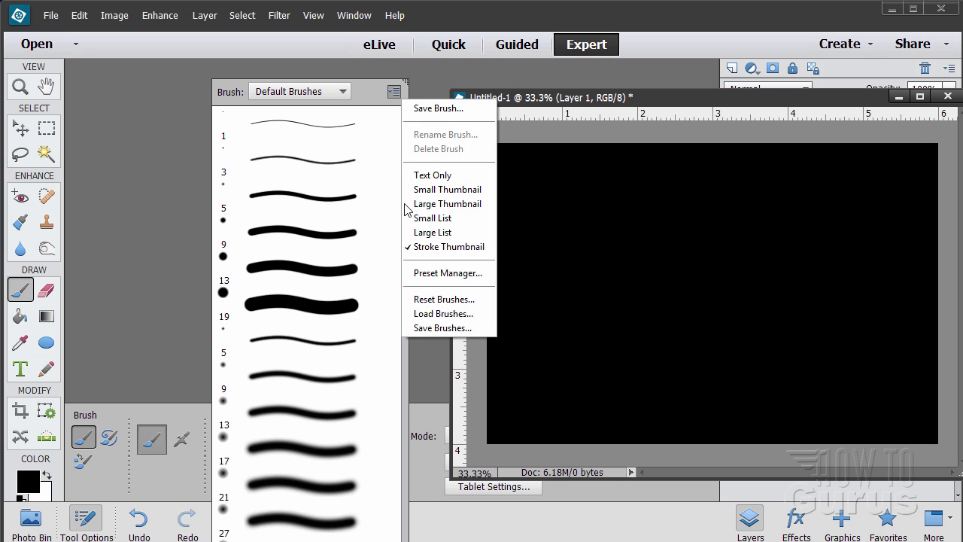
left_click(425, 314)
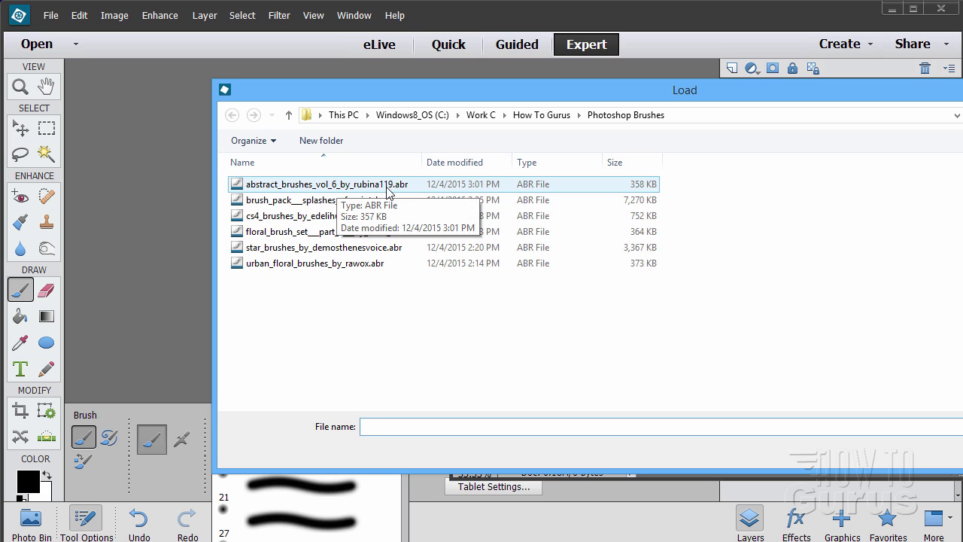
left_click(310, 188)
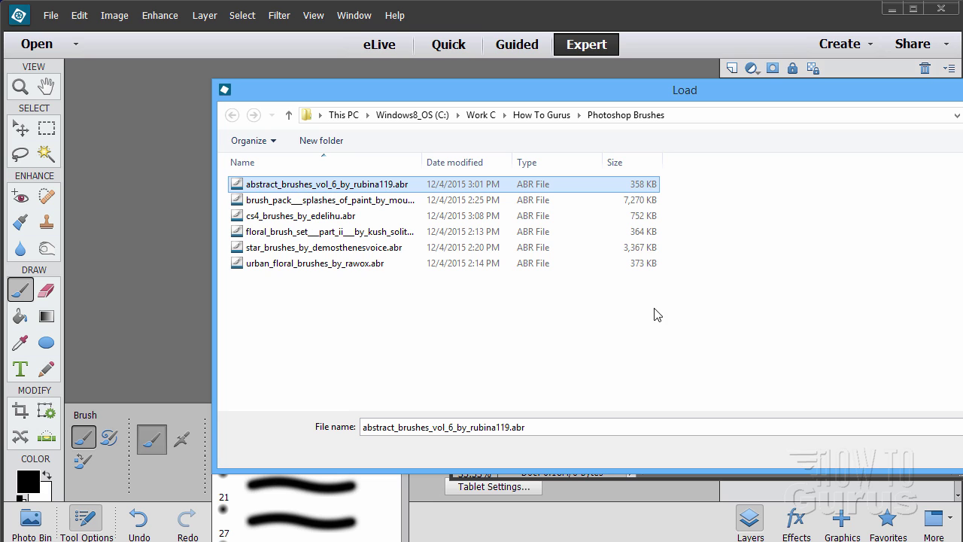
key("Return")
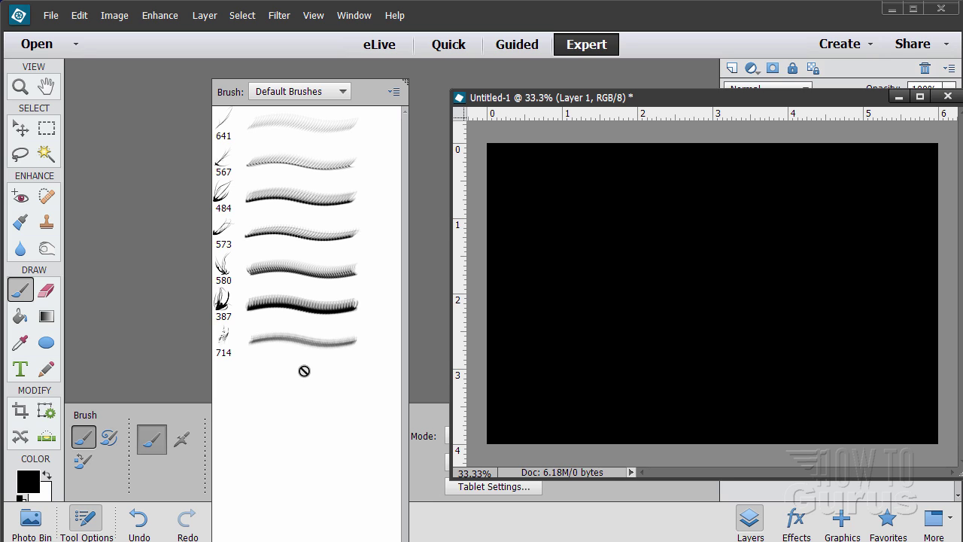
Choose brush 387 from the loaded set as the 387 px painting brush.
left_click(394, 92)
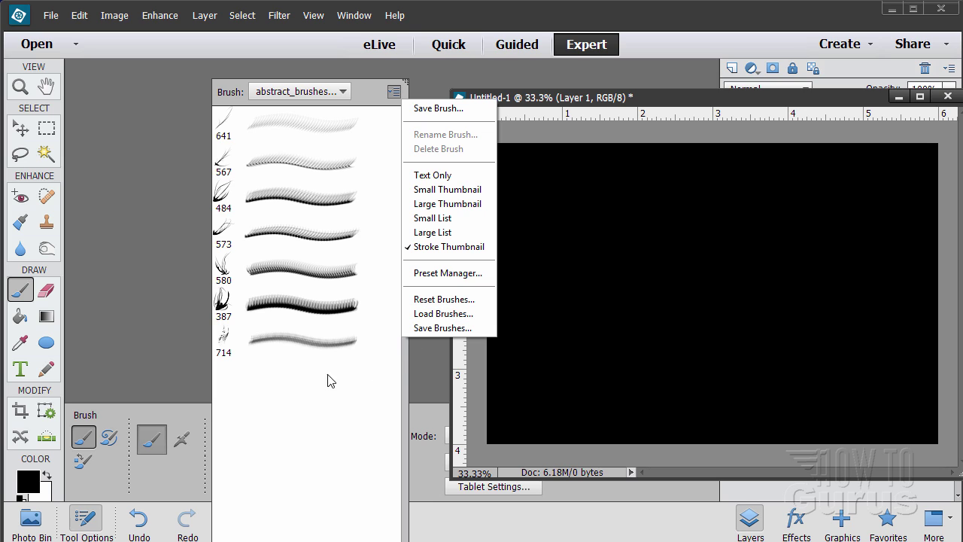
left_click(289, 391)
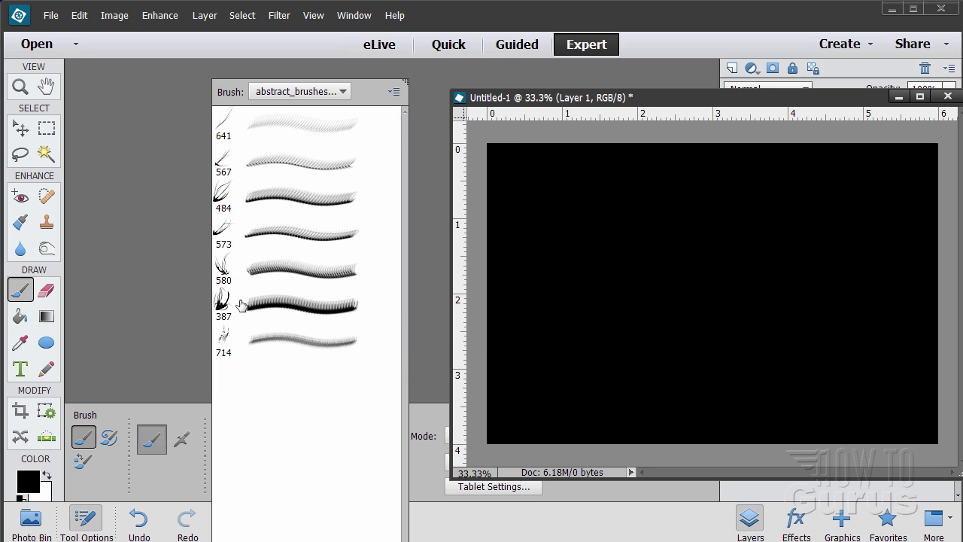
left_click(274, 308)
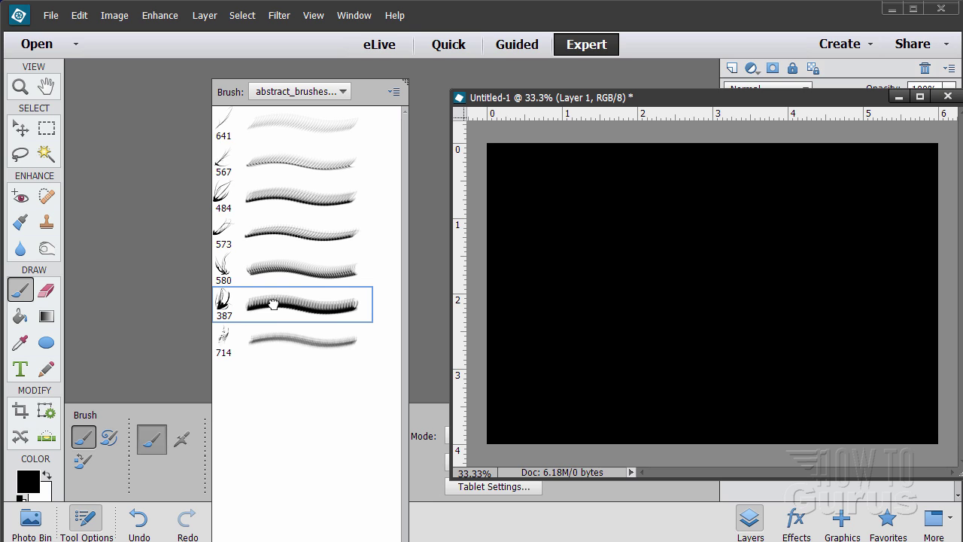
double_click(252, 307)
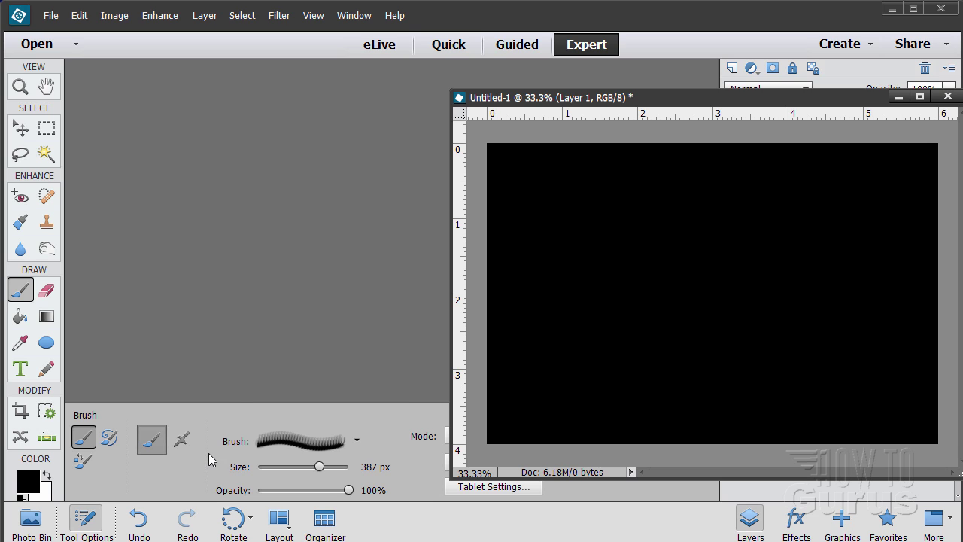
Set white as foreground and stamp a light streak at the lower left of Layer 1.
left_click(46, 476)
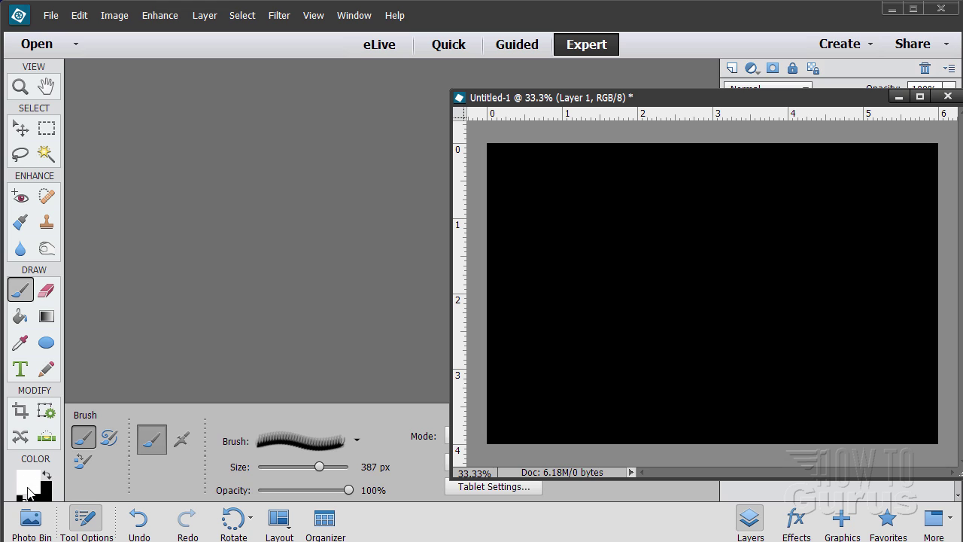
left_click_drag(619, 100, 284, 85)
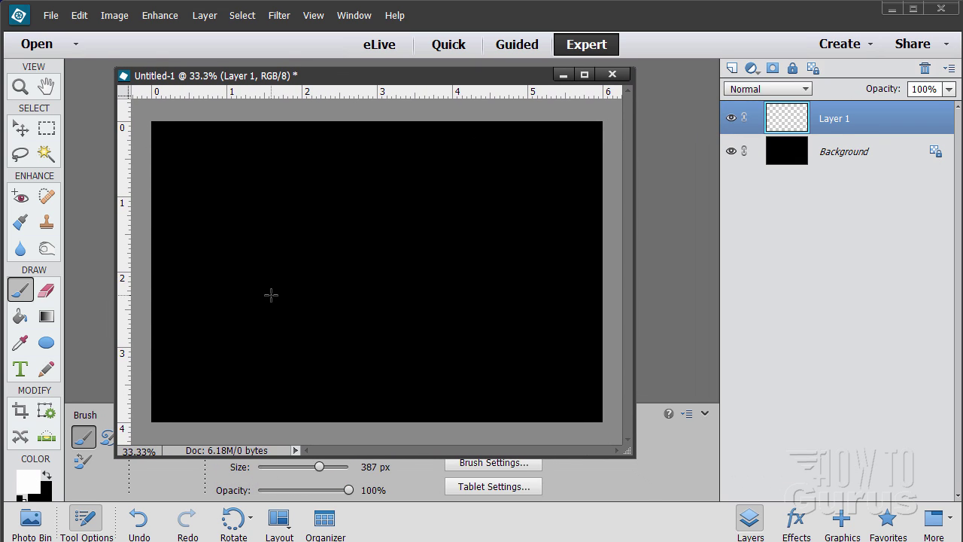
left_click(243, 367)
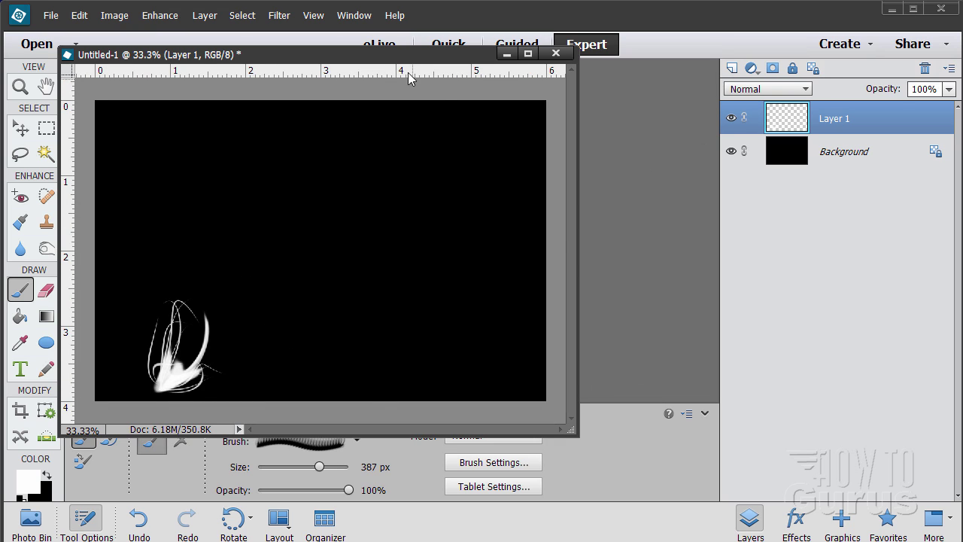
Add Layer 2 and stamp a large white streak with an 810 px brush.
left_click_drag(410, 58, 433, 83)
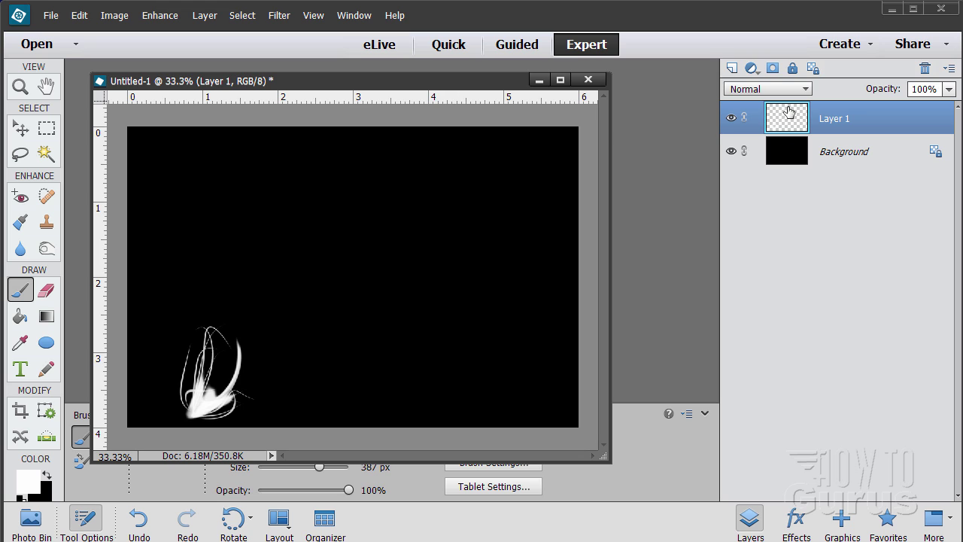
left_click(730, 68)
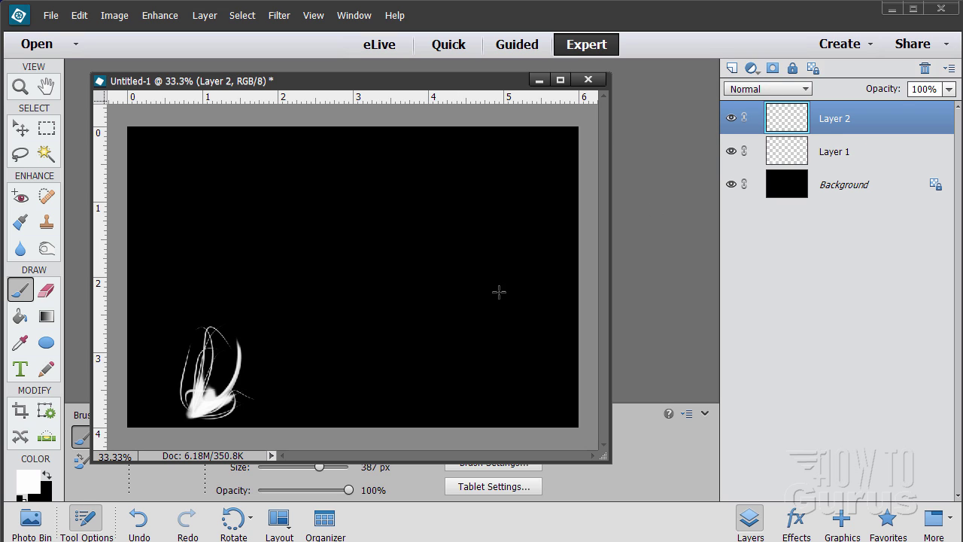
left_click_drag(389, 86, 400, 51)
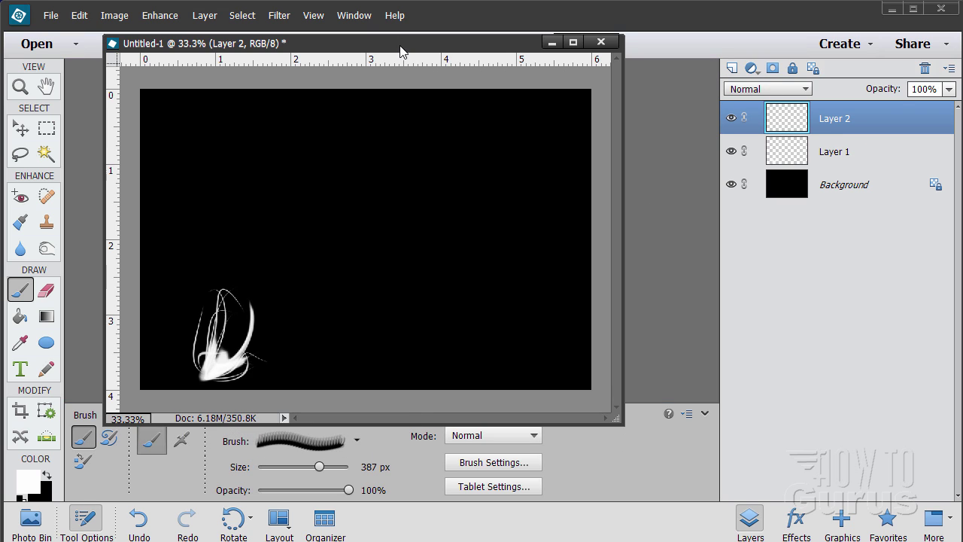
left_click_drag(321, 462, 326, 462)
left_click(349, 326)
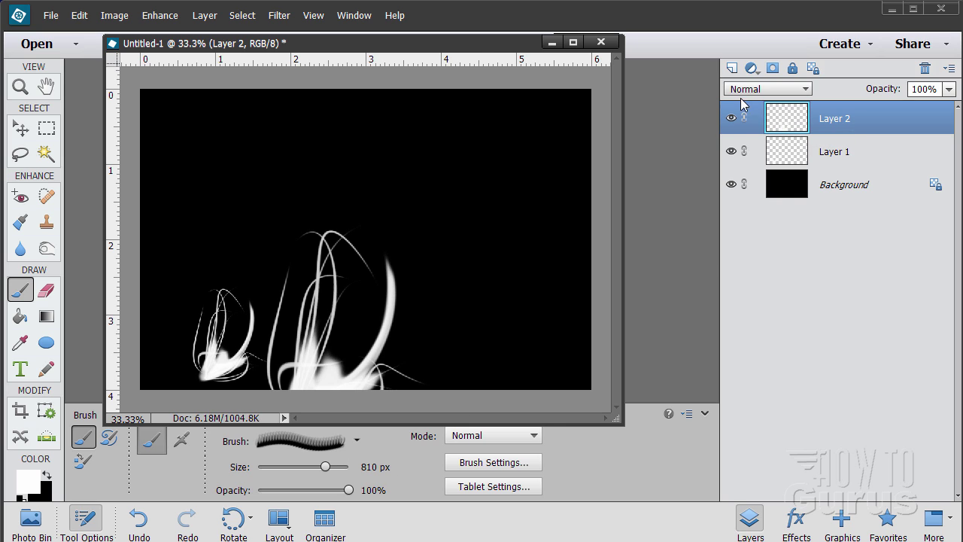
Add Layer 3, stamp a 1246 px flame-like streak and move it to the bottom-left corner.
left_click(730, 67)
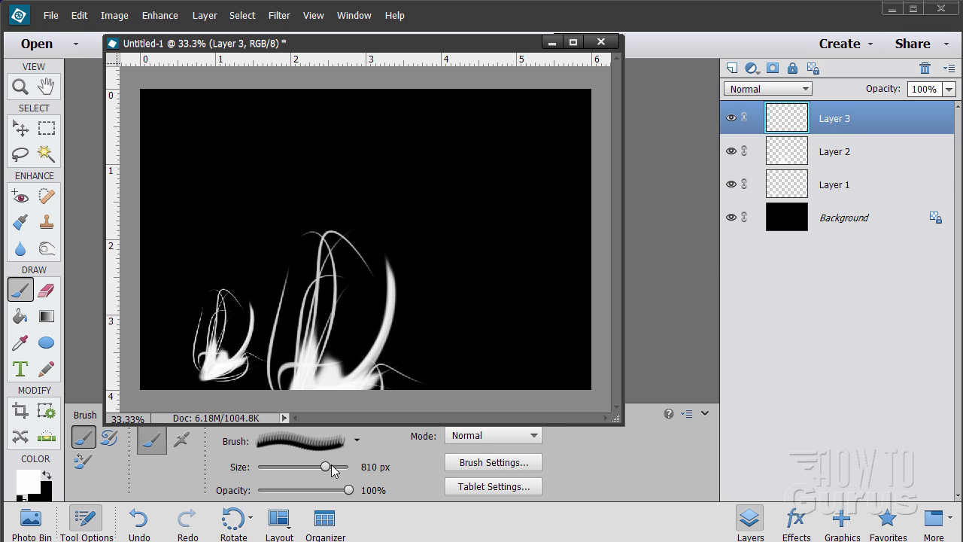
left_click_drag(327, 465, 333, 468)
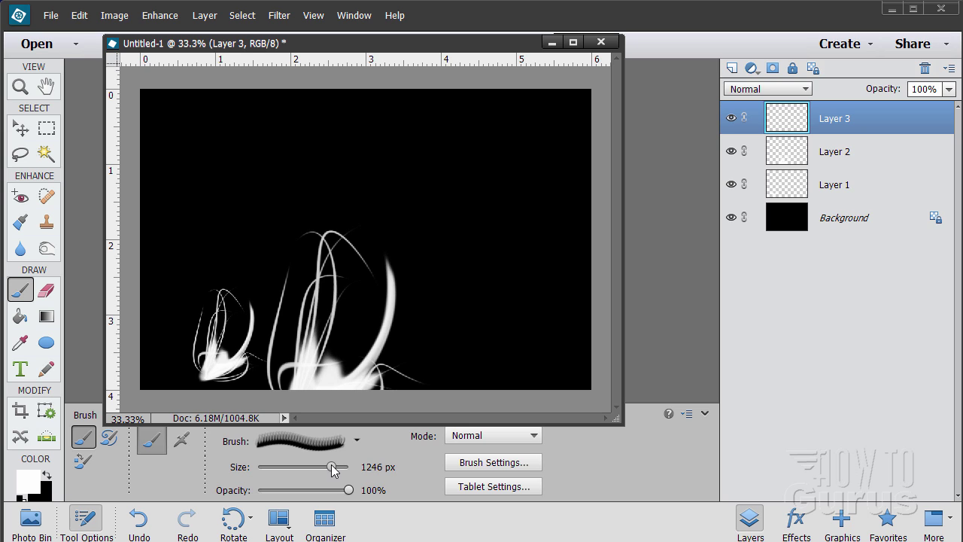
left_click(440, 326)
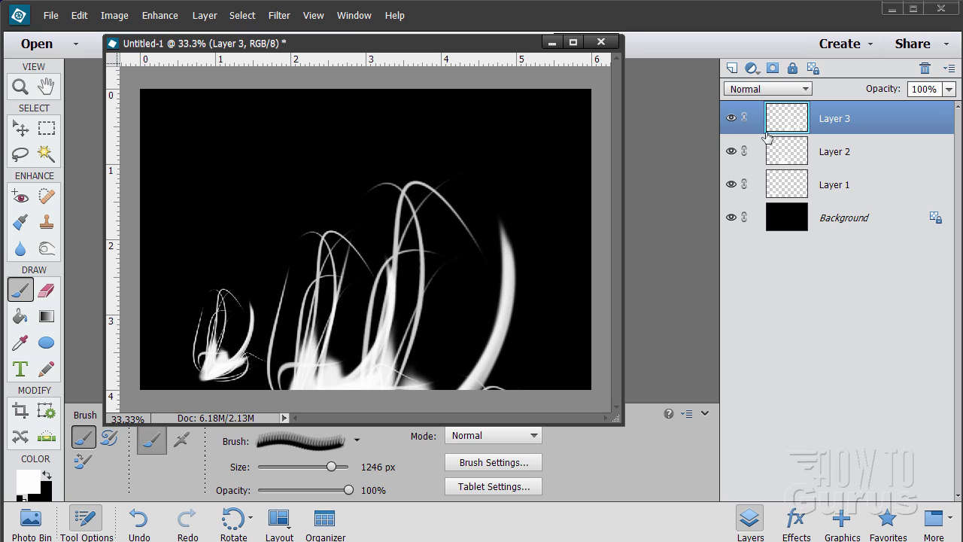
left_click(24, 136)
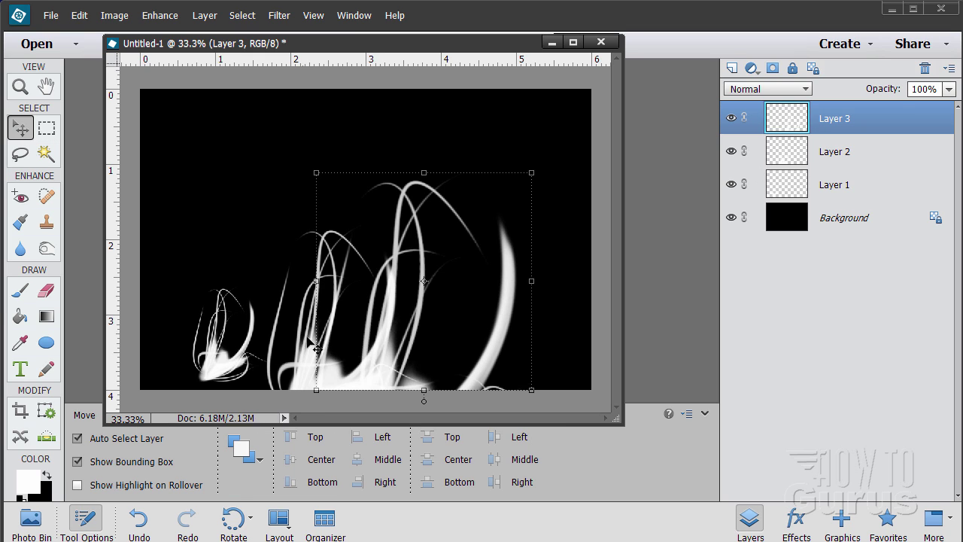
left_click_drag(485, 371, 462, 339)
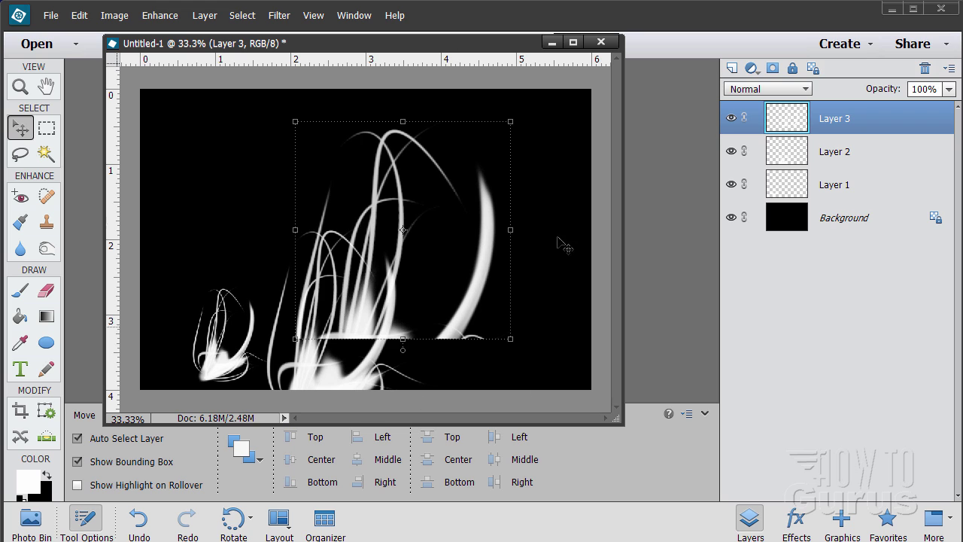
left_click_drag(361, 334, 207, 340)
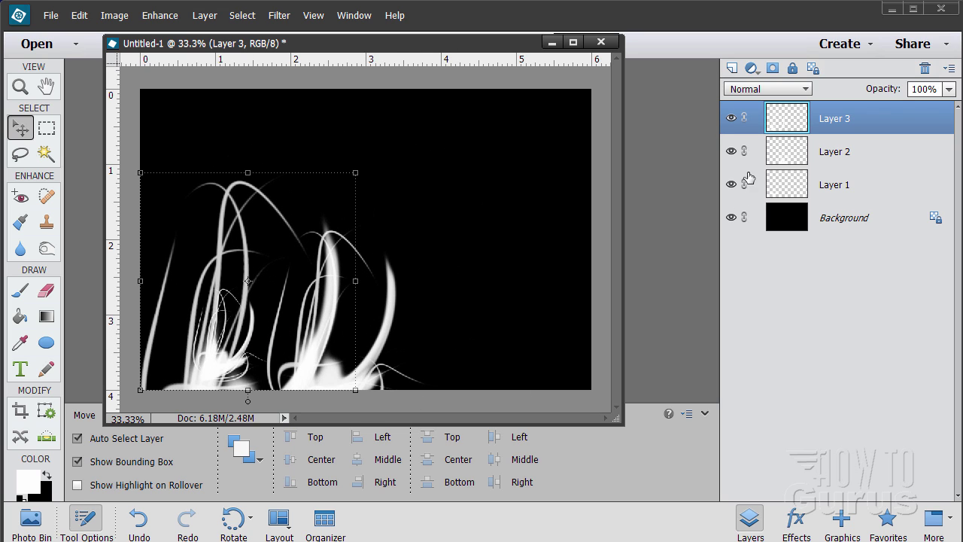
Hide Layers 1 and 2, then stretch Layer 3's streaks taller and tilt them about 18°.
left_click(731, 152)
left_click(731, 184)
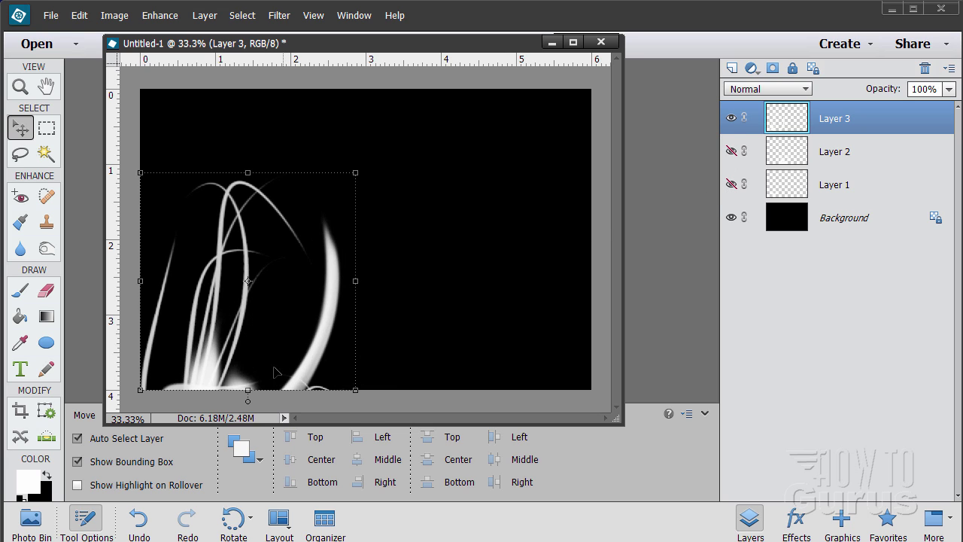
left_click_drag(244, 176, 258, 143)
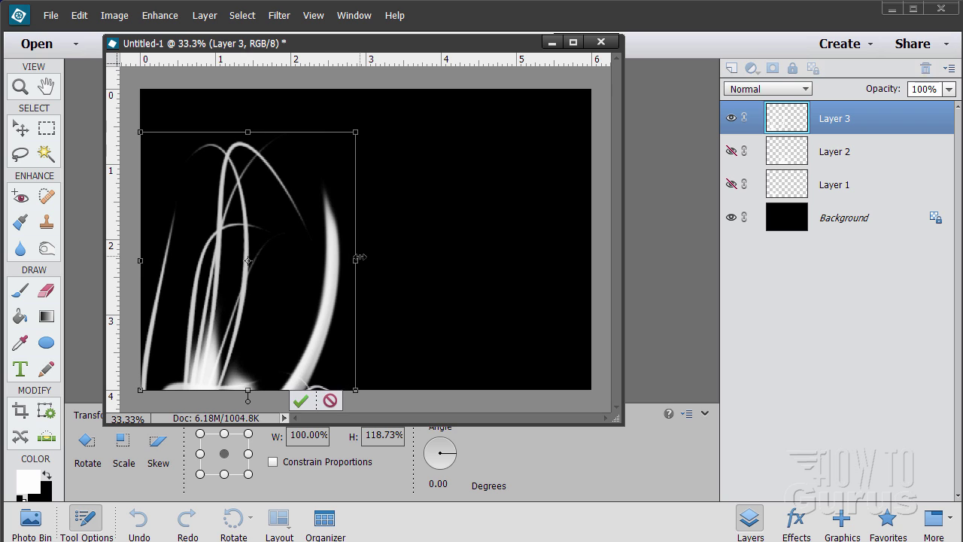
mouse_move(355, 260)
left_mouse_down()
mouse_move(382, 264)
mouse_move(331, 267)
mouse_move(343, 265)
left_mouse_up()
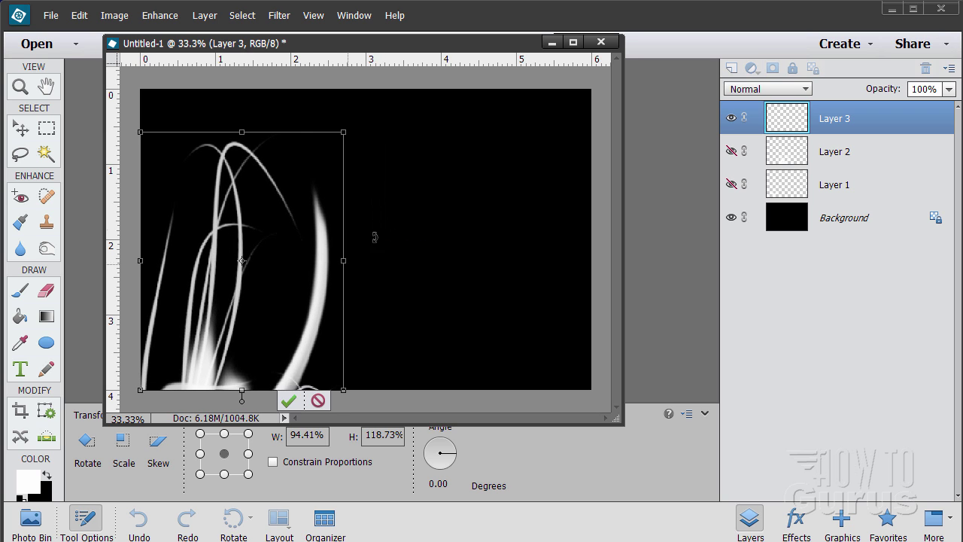
left_click_drag(351, 128, 370, 154)
left_click_drag(183, 349, 170, 372)
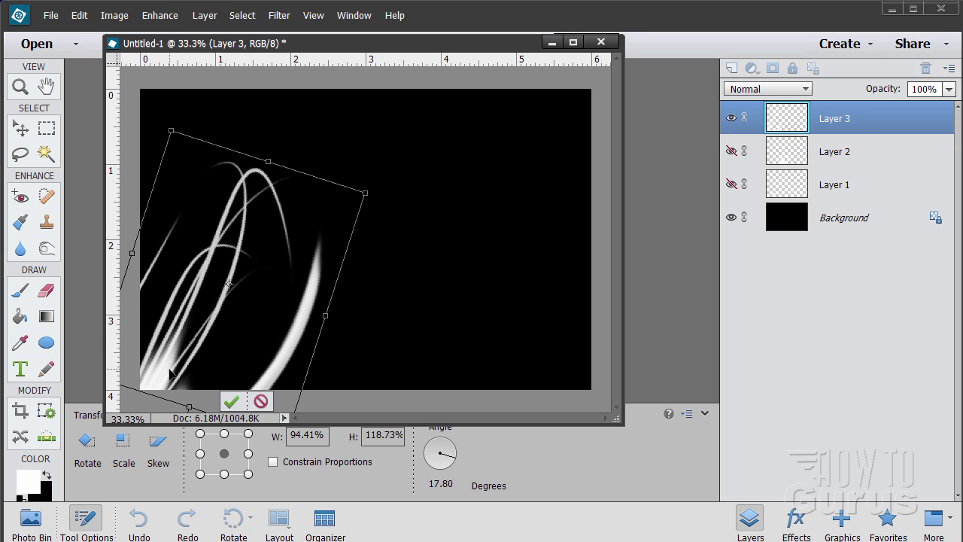
left_click_drag(366, 194, 376, 193)
left_click_drag(274, 160, 279, 132)
left_click(237, 401)
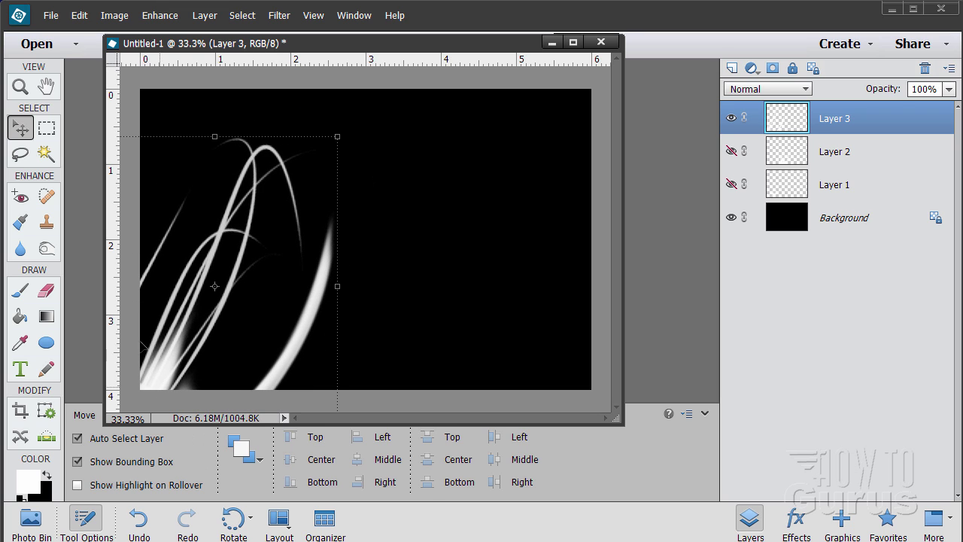
Show Layer 2 again, lock Layer 3 and make Layer 2 active.
left_click(731, 151)
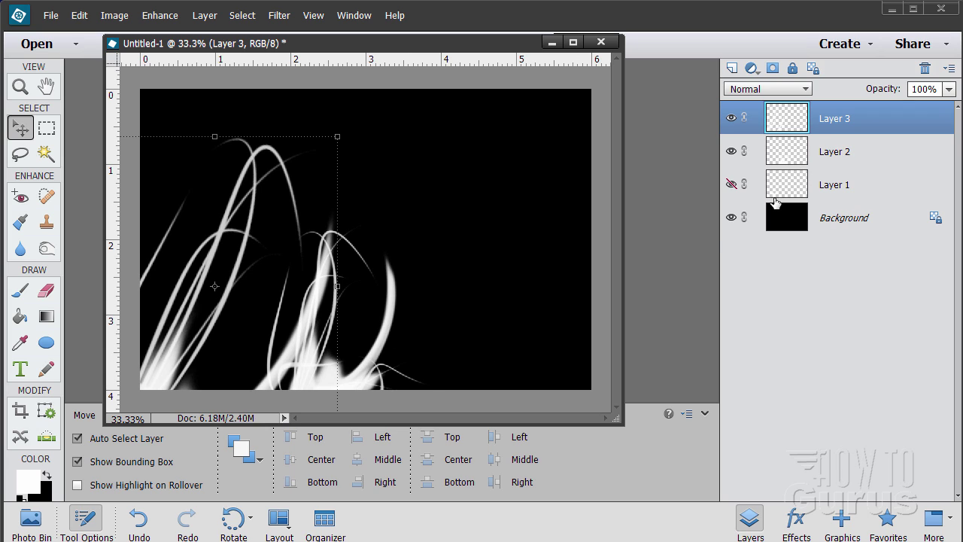
left_click(871, 154)
left_click(885, 125)
left_click(792, 70)
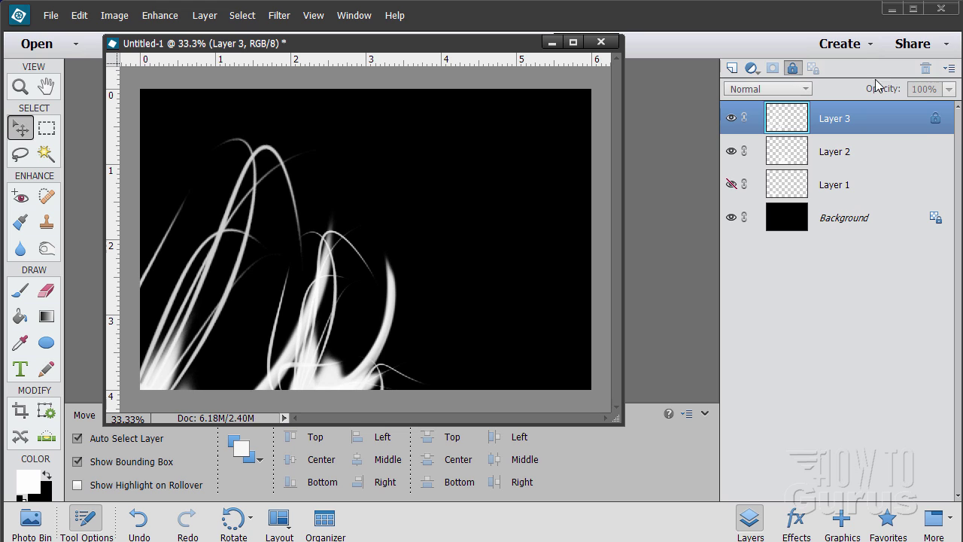
left_click(870, 155)
Shift Layer 2's streaks left, rotate them about -10° and scale them to 117.67%.
left_click_drag(337, 382, 243, 381)
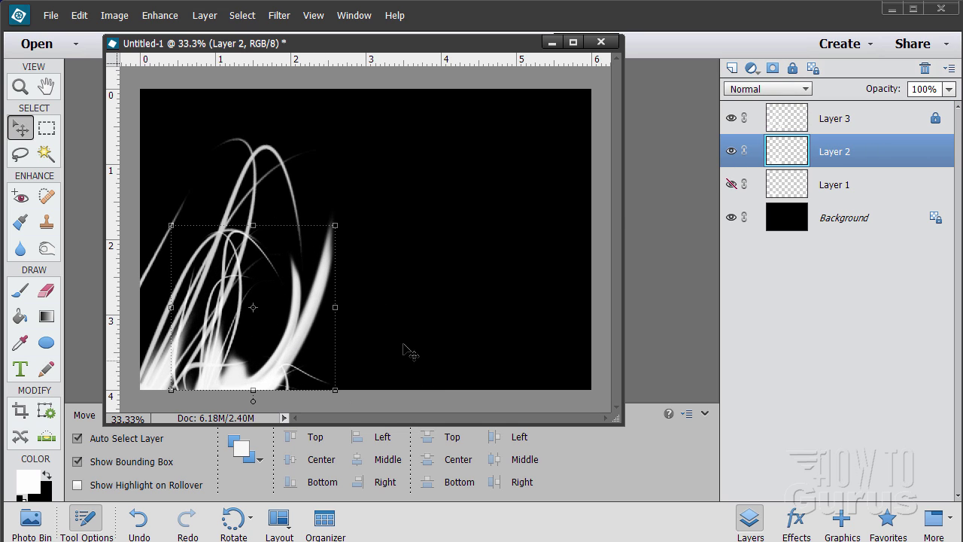
left_click_drag(340, 227, 329, 172)
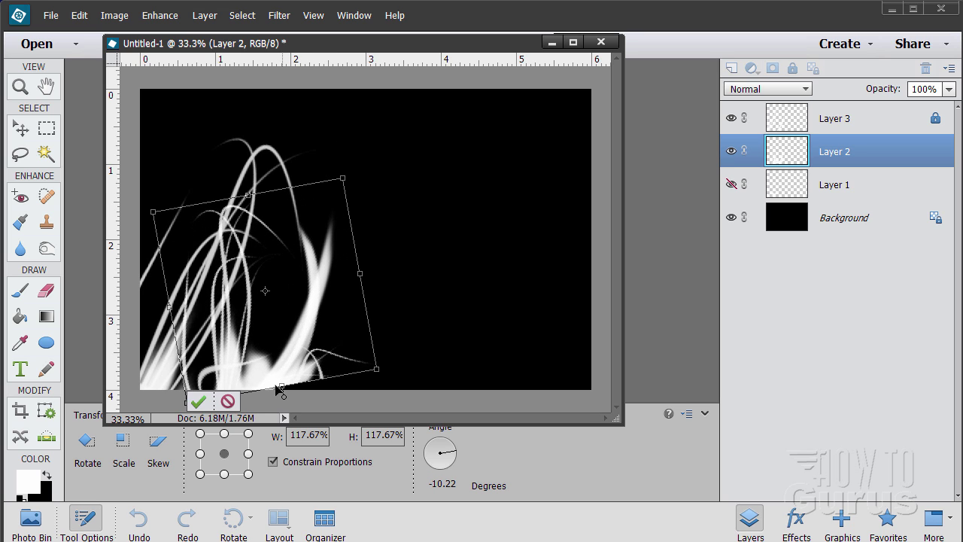
left_click_drag(301, 351, 290, 355)
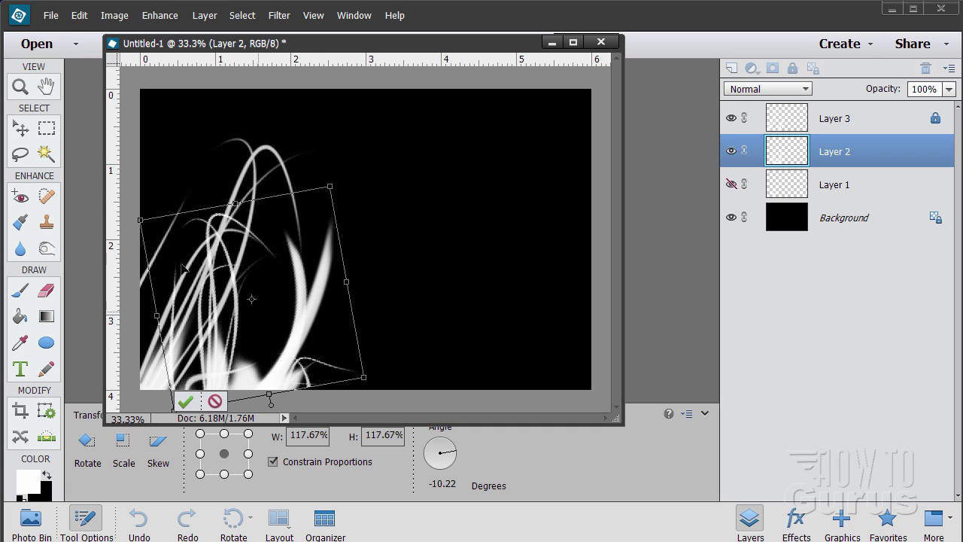
left_click(185, 401)
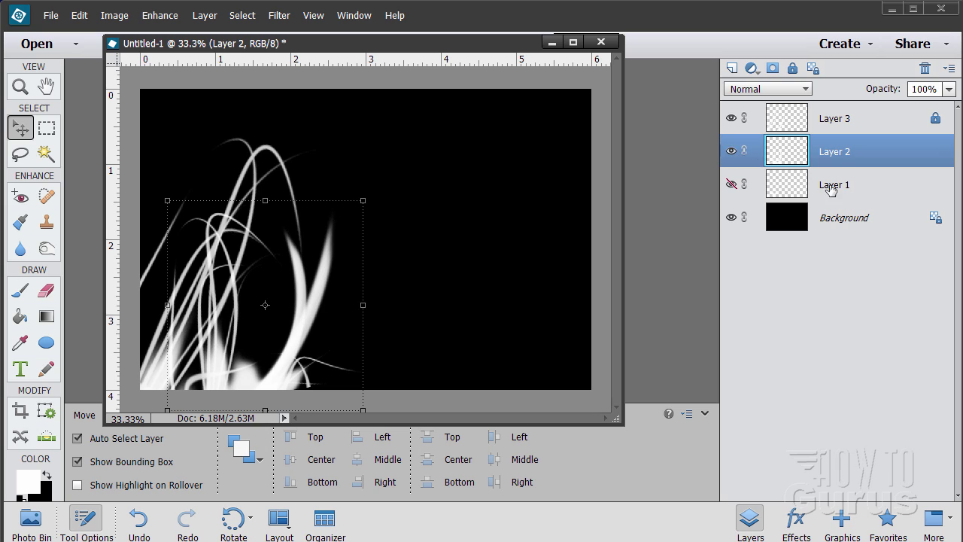
Lock Layer 2 against further edits.
left_click(872, 186)
left_click(910, 154)
left_click(935, 152)
Show Layer 1, flip its streak, scale to about 135% wide, rotate 38° and move lower-left.
left_click(884, 191)
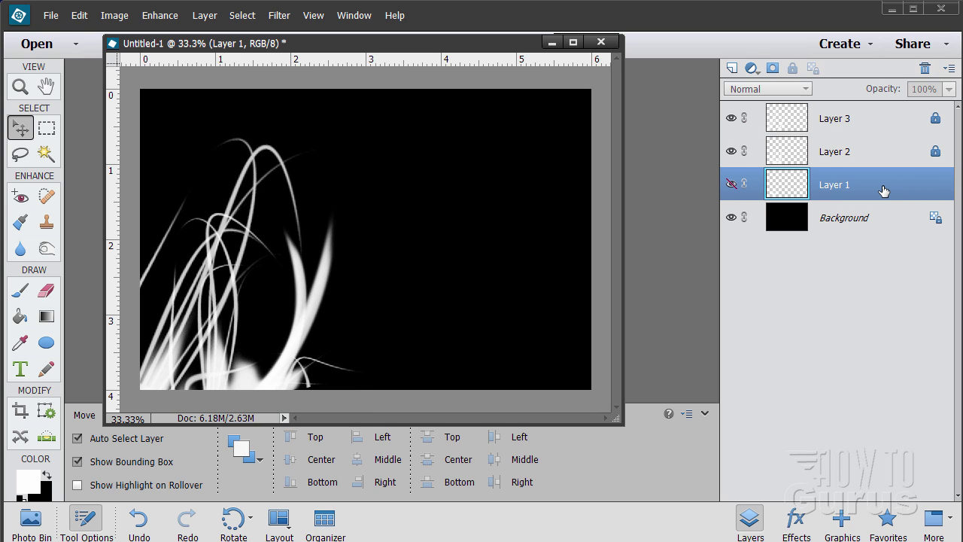
left_click(731, 185)
left_click_drag(225, 370, 440, 301)
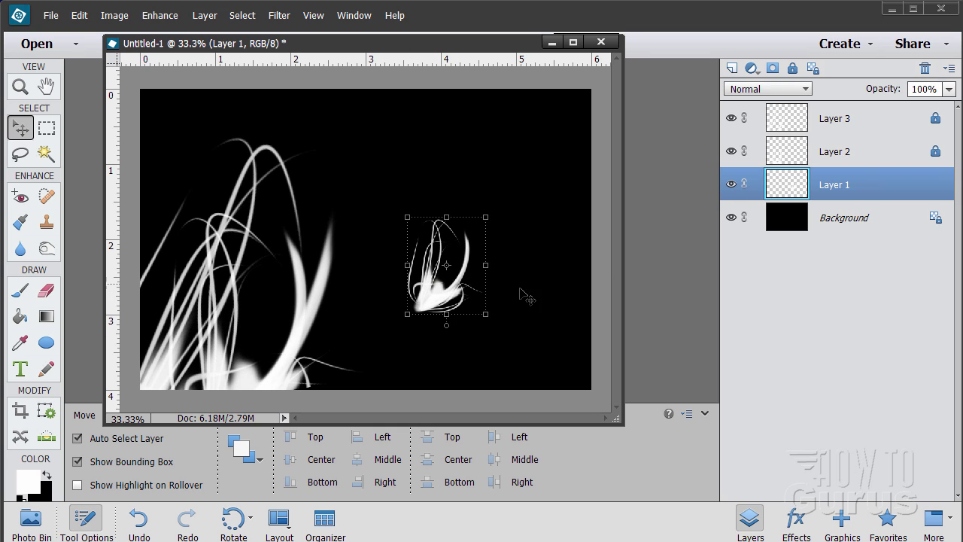
left_click_drag(486, 264, 327, 262)
left_click_drag(372, 296, 419, 318)
left_click_drag(370, 290, 354, 288)
left_click_drag(454, 237, 407, 193)
left_click_drag(462, 211, 491, 258)
left_click_drag(390, 313, 136, 364)
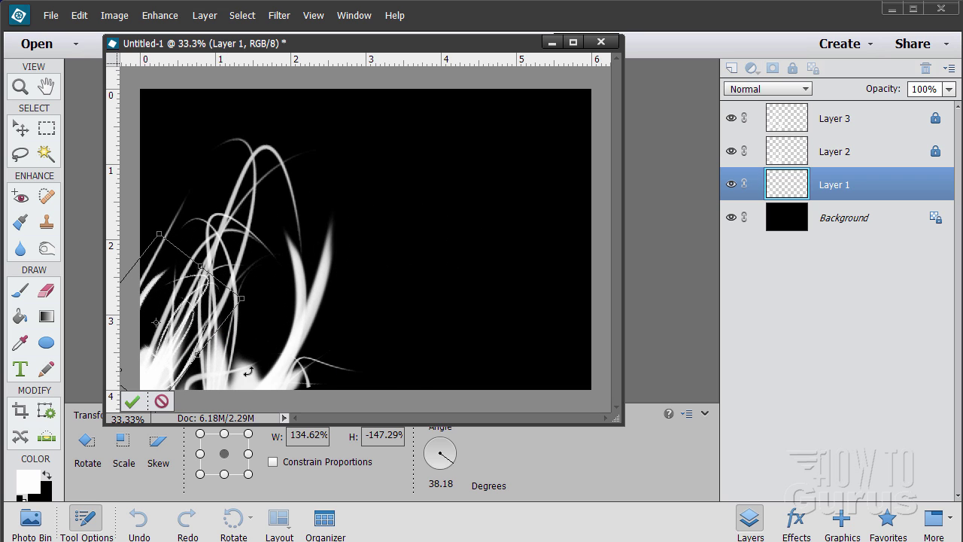
left_click(135, 404)
left_click(382, 274)
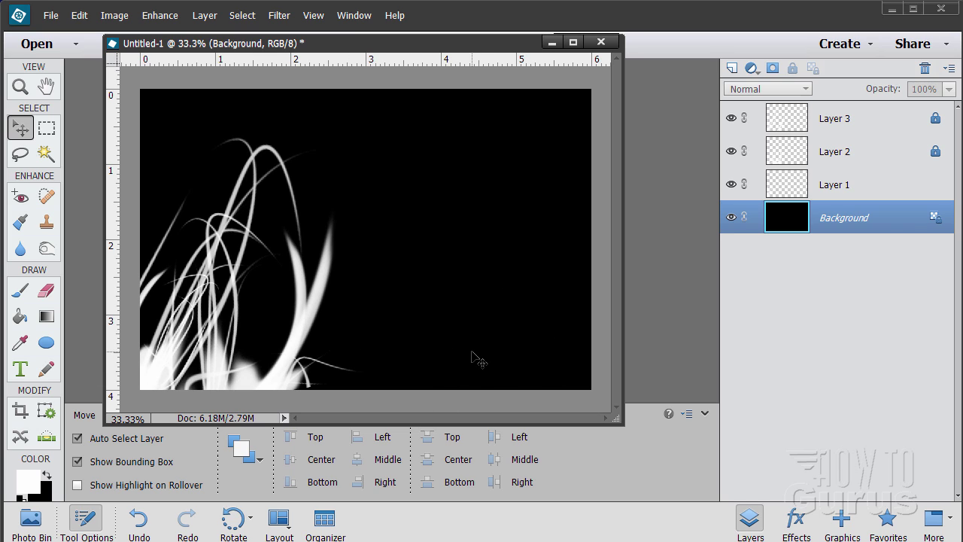
Switch to the 580 px abstract brush preset and add Layer 4 above Layer 3.
left_click_drag(400, 43, 418, 25)
left_click_drag(443, 399, 434, 373)
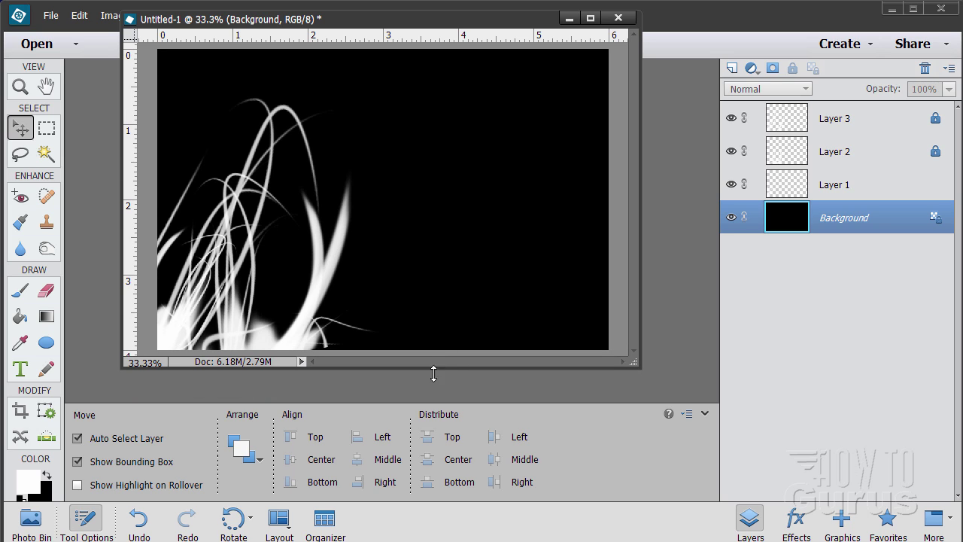
left_click(20, 292)
left_click(356, 441)
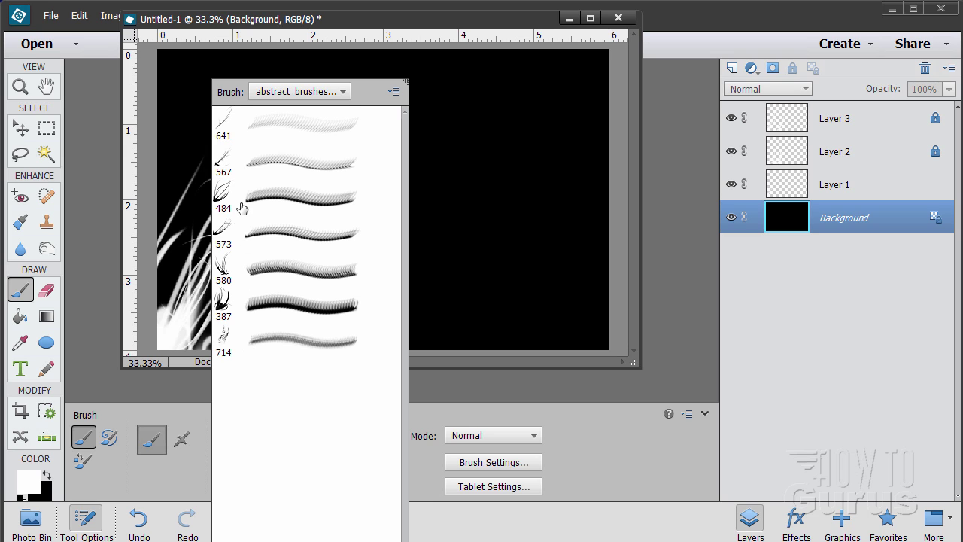
left_click(236, 265)
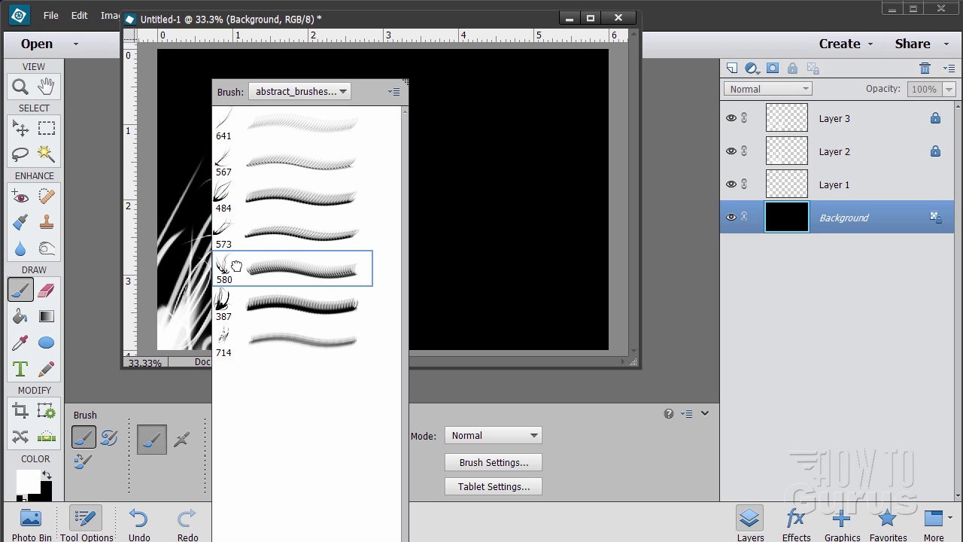
double_click(286, 264)
left_click(877, 122)
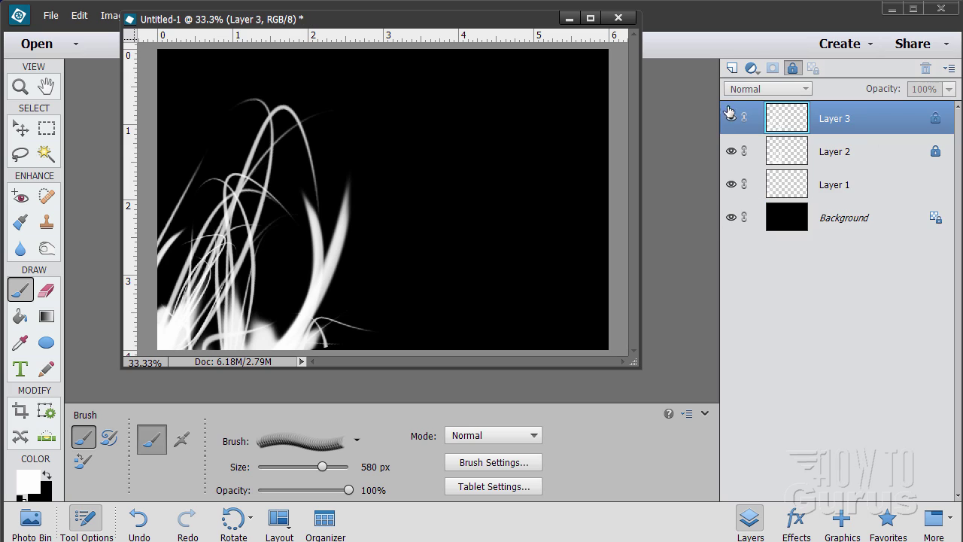
left_click(730, 67)
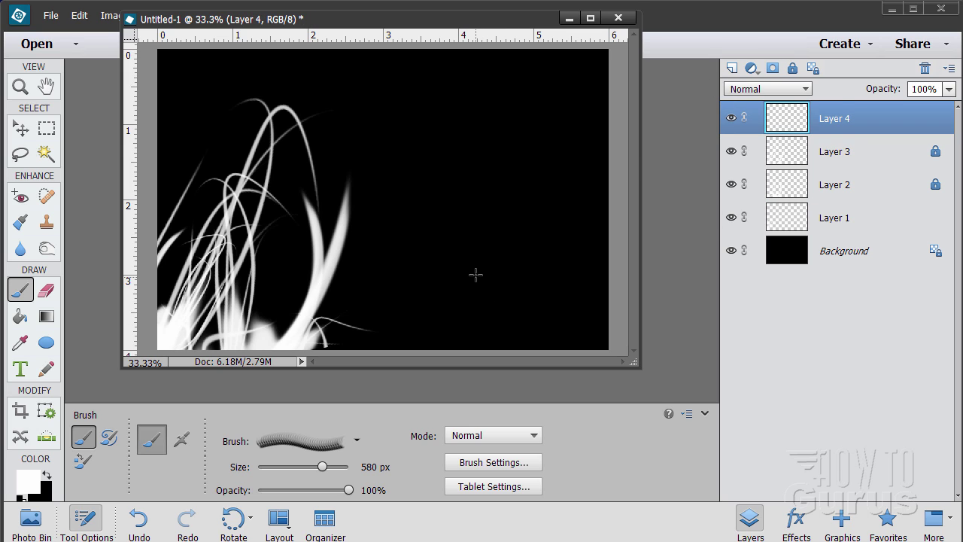
Stamp a white grass-like streak on Layer 4 and move it down and left.
left_click(470, 244)
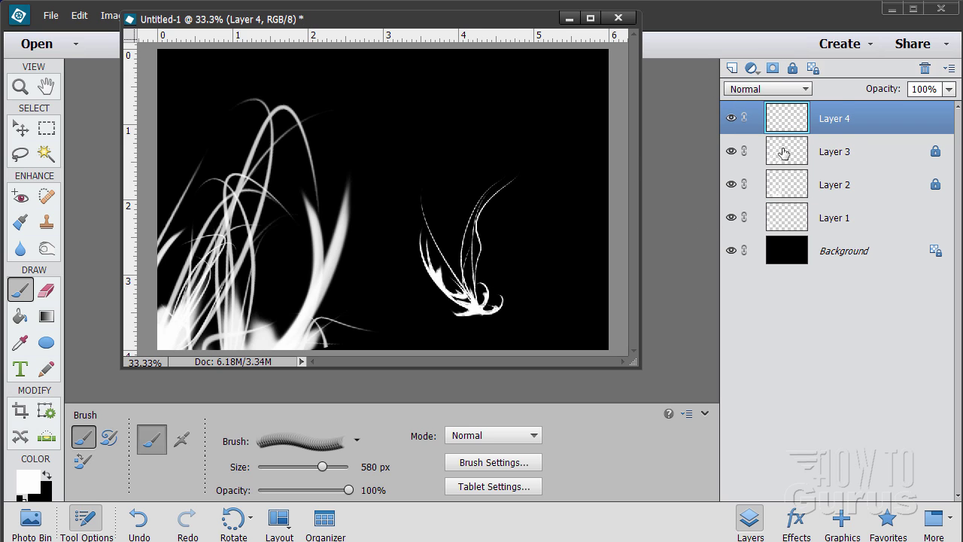
left_click(21, 130)
left_click_drag(474, 309, 416, 358)
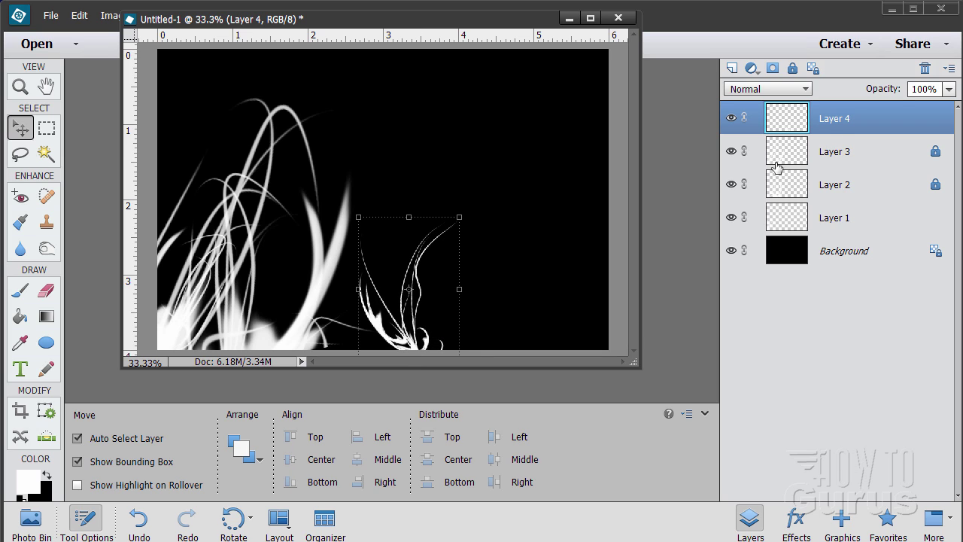
Duplicate the streak as Layer 4 copy rotated about 11°, then select both Layer 4 layers.
left_click_drag(778, 125, 732, 69)
left_click_drag(378, 295, 390, 297)
left_click_drag(474, 218, 492, 232)
left_click(399, 344)
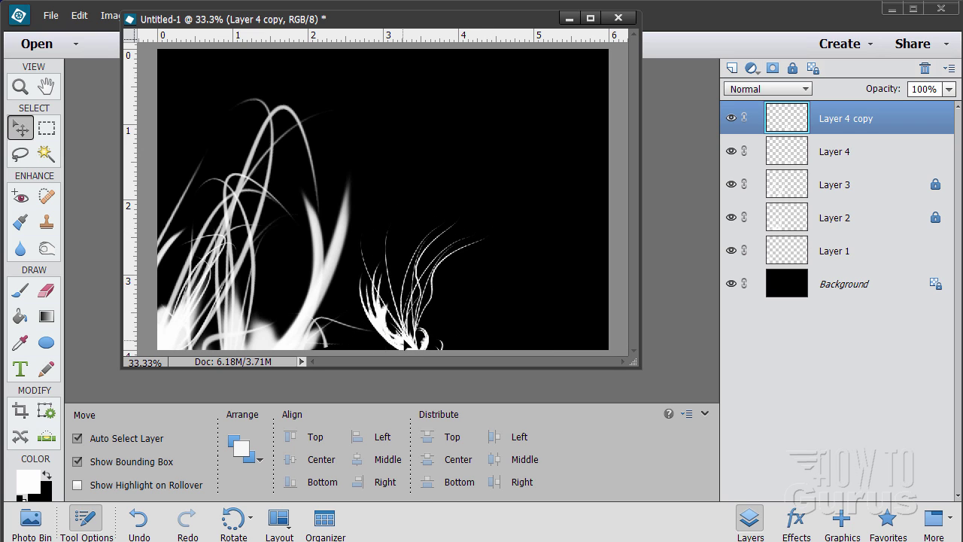
left_click(432, 315)
left_click(530, 242)
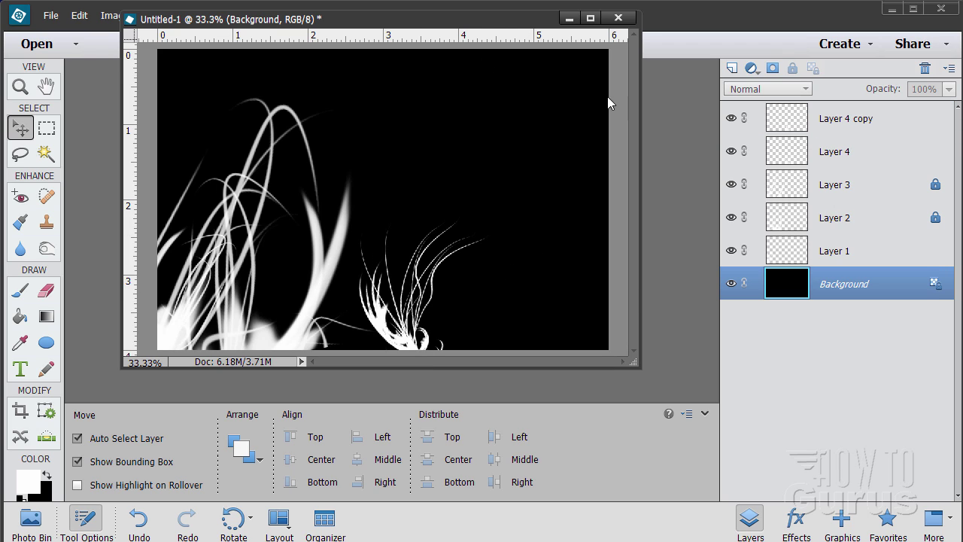
left_click(906, 134)
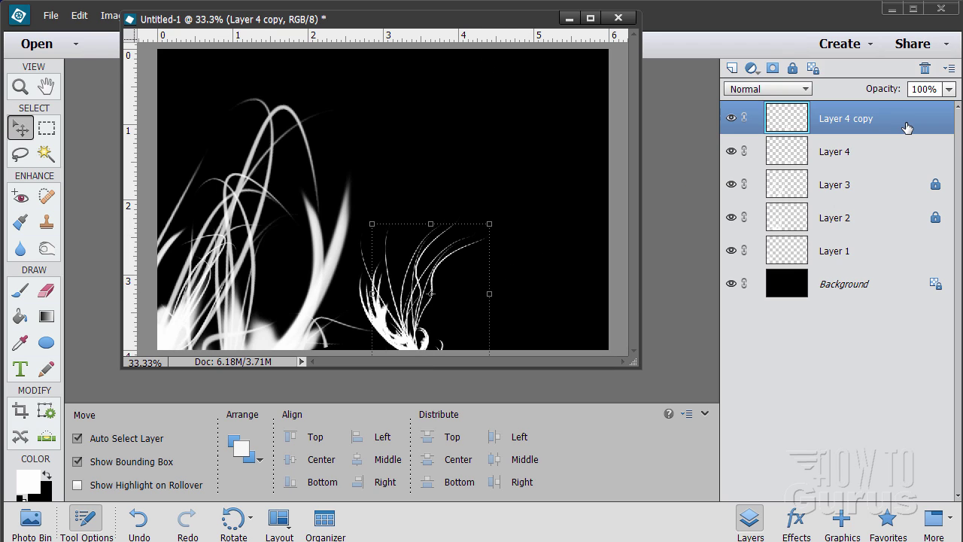
left_click(869, 150, "shift")
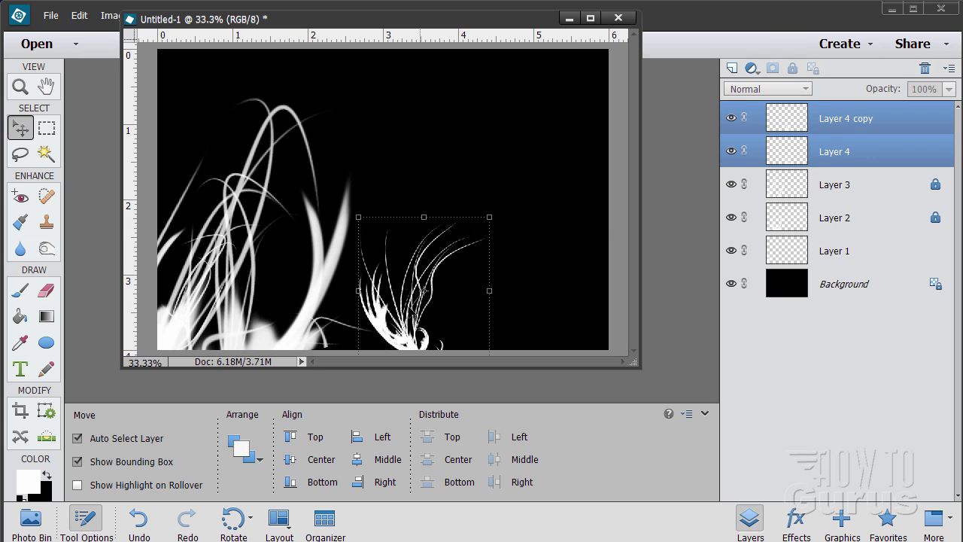
Merge Layer 4 into Layer 4 copy, move the strands lower-left and rotate them about 6°.
right_click(886, 128)
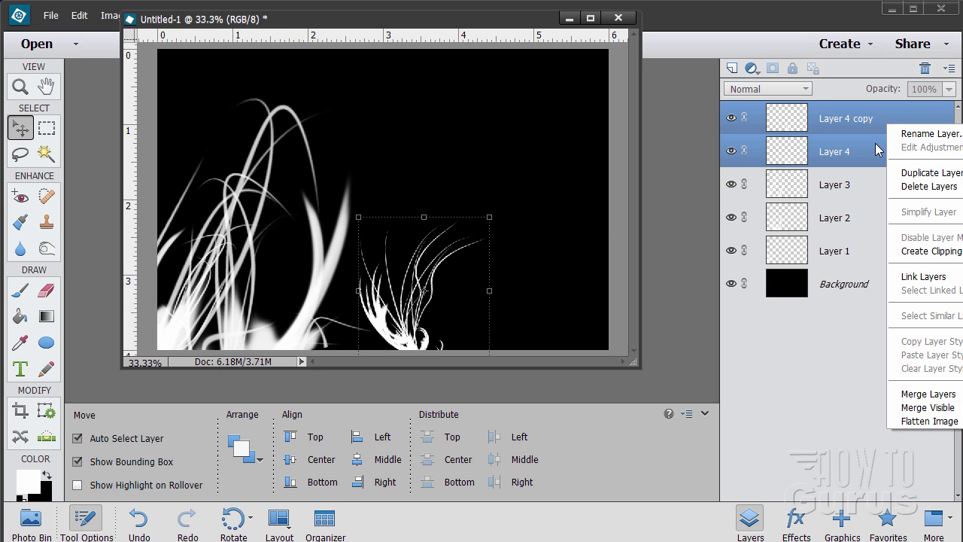
left_click(925, 393)
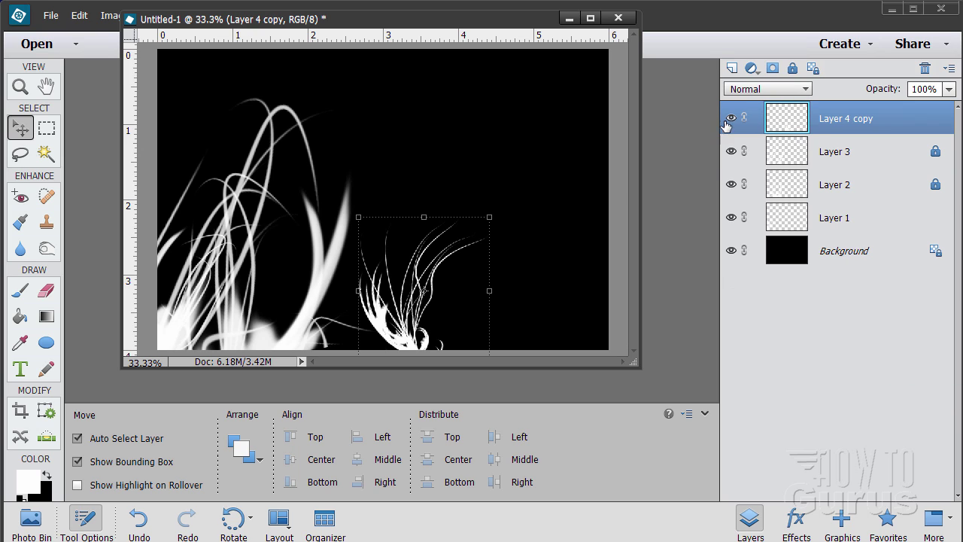
left_click_drag(414, 345, 376, 297)
key("shift+Down")
key("shift+Down")
key("shift+Down")
key("shift+Down")
key("shift+Down")
key("shift+Down")
key("shift+Down")
key("shift+Down")
key("shift+Down")
key("shift+Down")
key("shift+Down")
key("shift+Down")
key("shift+Down")
key("shift+Down")
key("shift+Down")
key("Left")
key("Left")
key("Left")
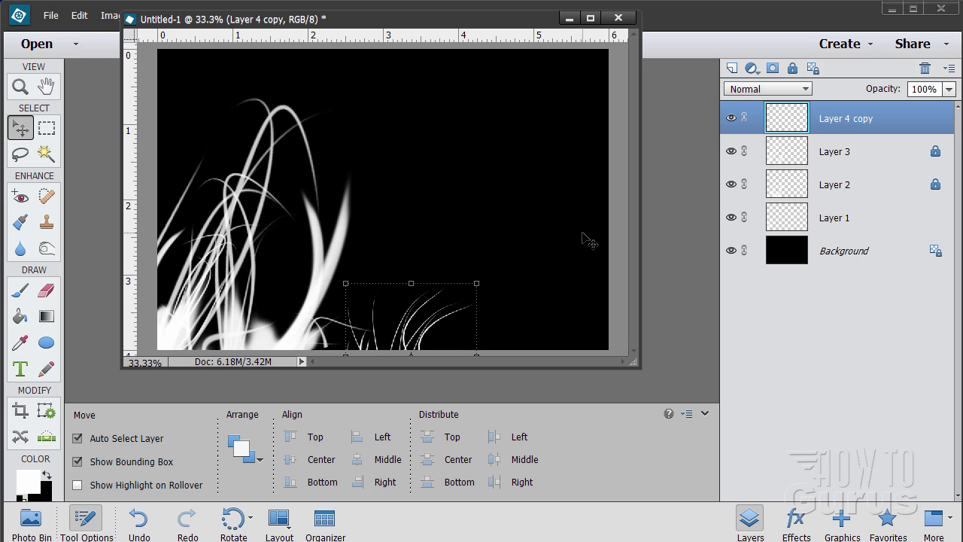
left_click_drag(483, 277, 491, 286)
left_click(413, 345)
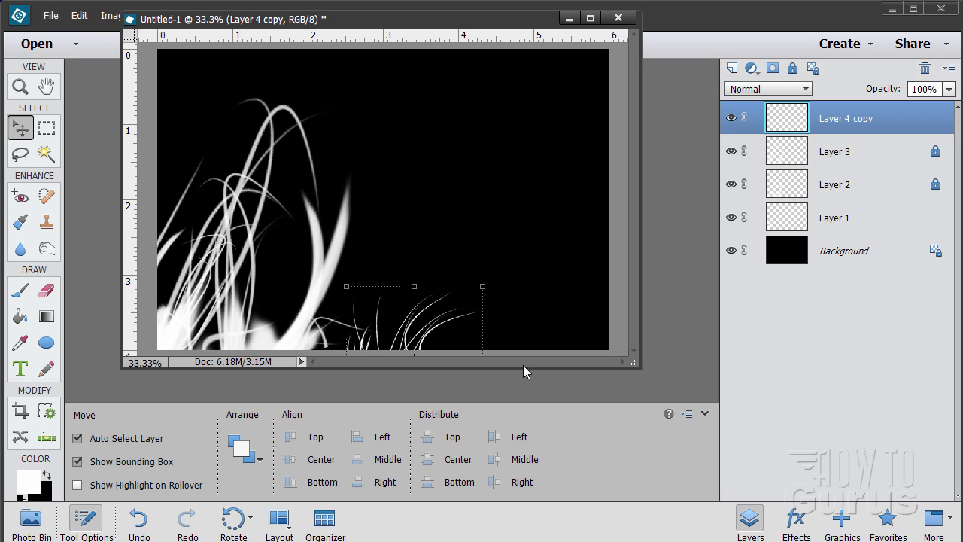
Toggle Layers 3, 4 copy and 1 off and on to compare the strokes.
left_click(865, 249)
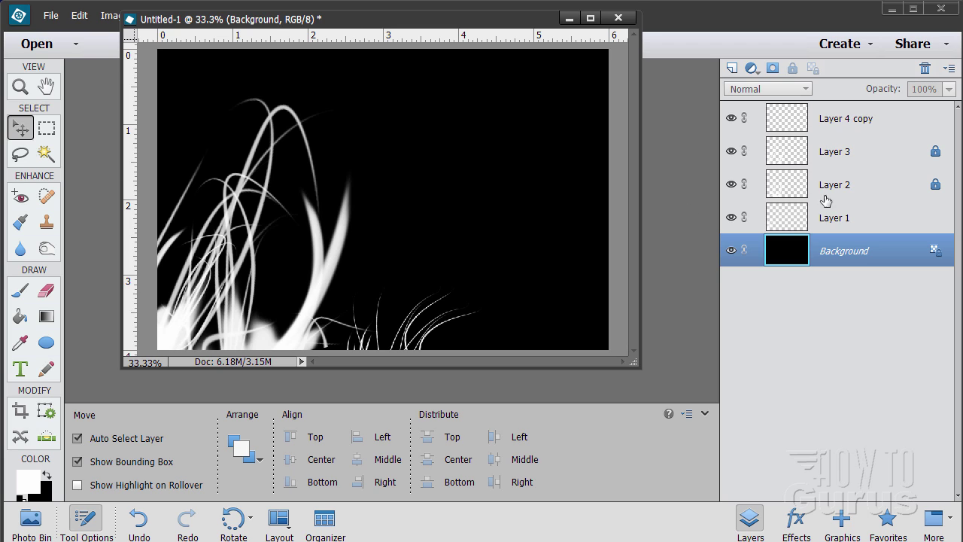
left_click(731, 151)
left_click(731, 151)
left_click(730, 118)
left_click(730, 118)
left_click(731, 217)
left_click(730, 218)
Select Layer 4 copy and add a new empty layer on top.
left_click(880, 122)
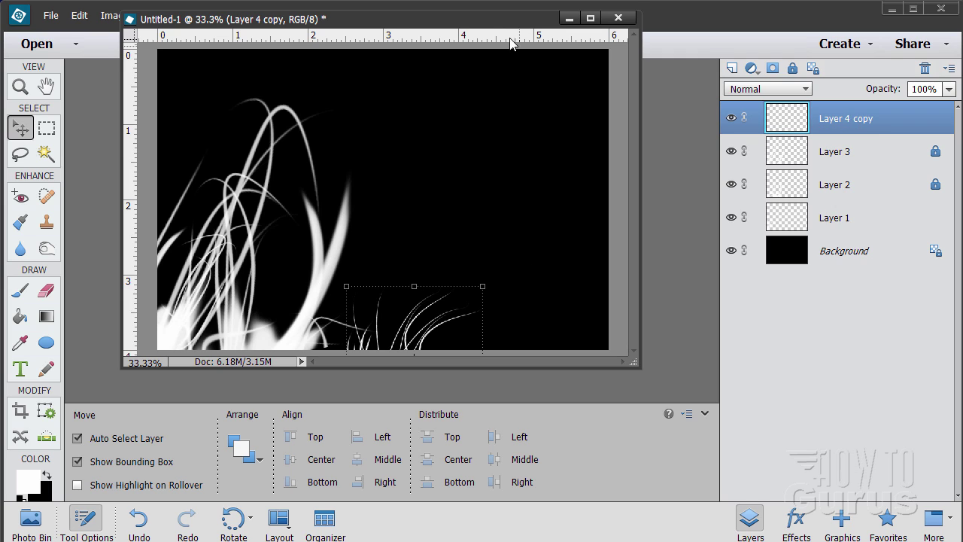
left_click_drag(494, 25, 498, 90)
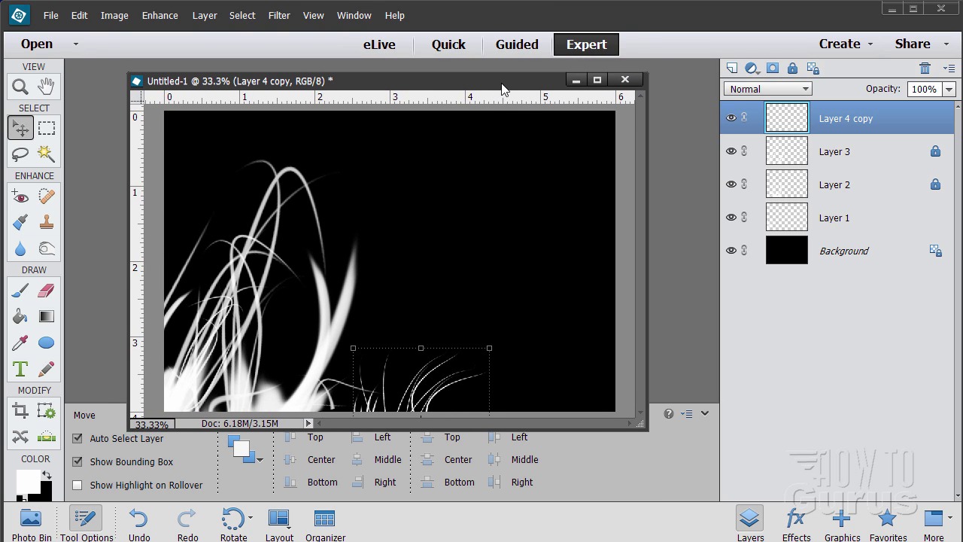
left_click(731, 69)
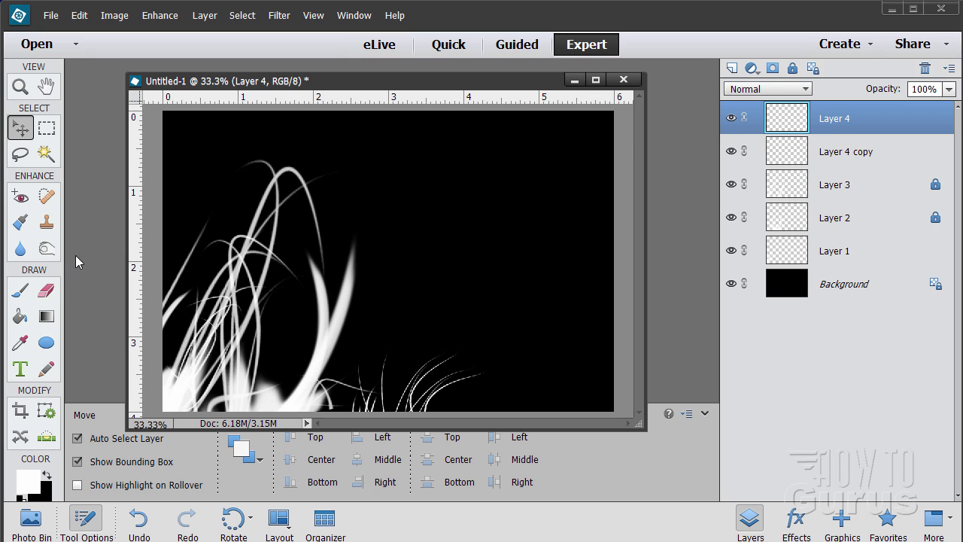
Fill Layer 4 with a left-to-right Spectrum gradient from the Default gradient presets.
left_click(46, 320)
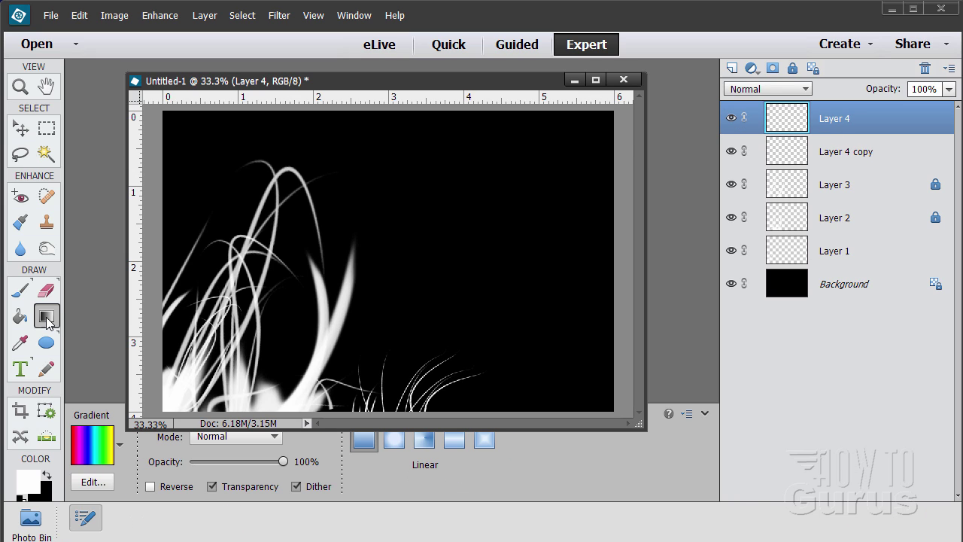
left_click(79, 438)
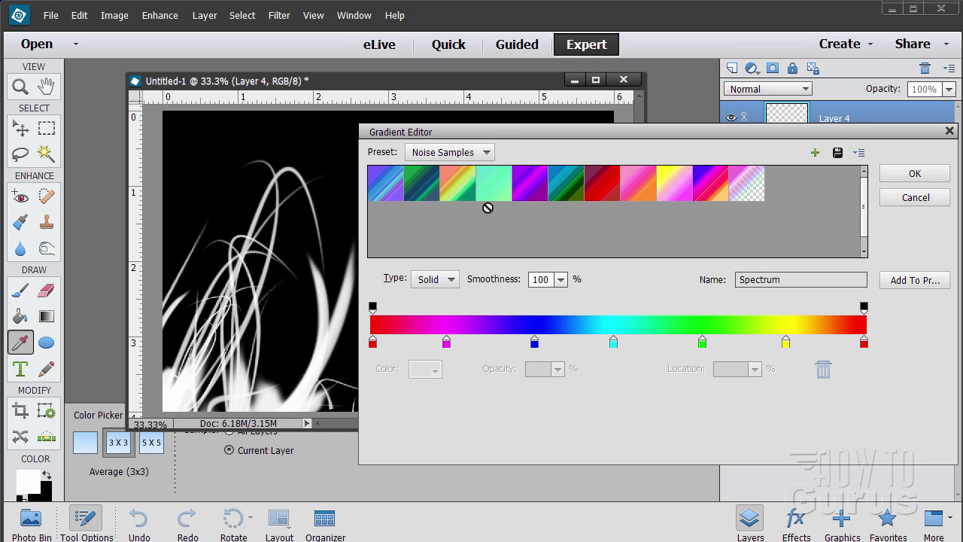
left_click(481, 154)
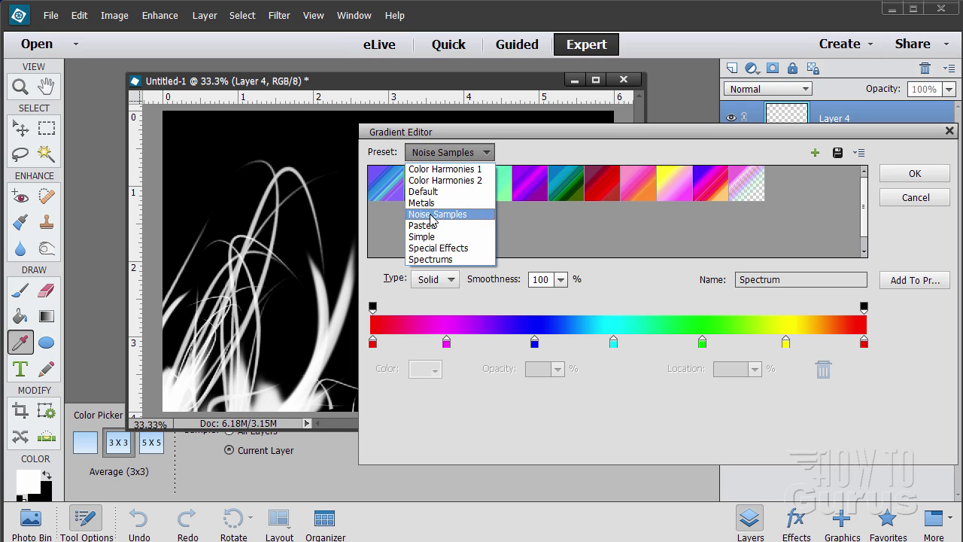
left_click(425, 191)
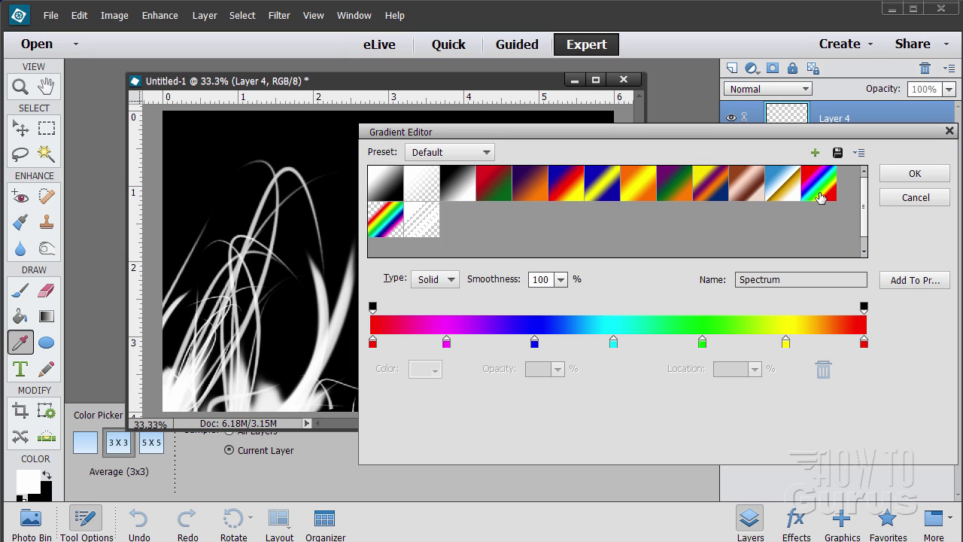
left_click(915, 173)
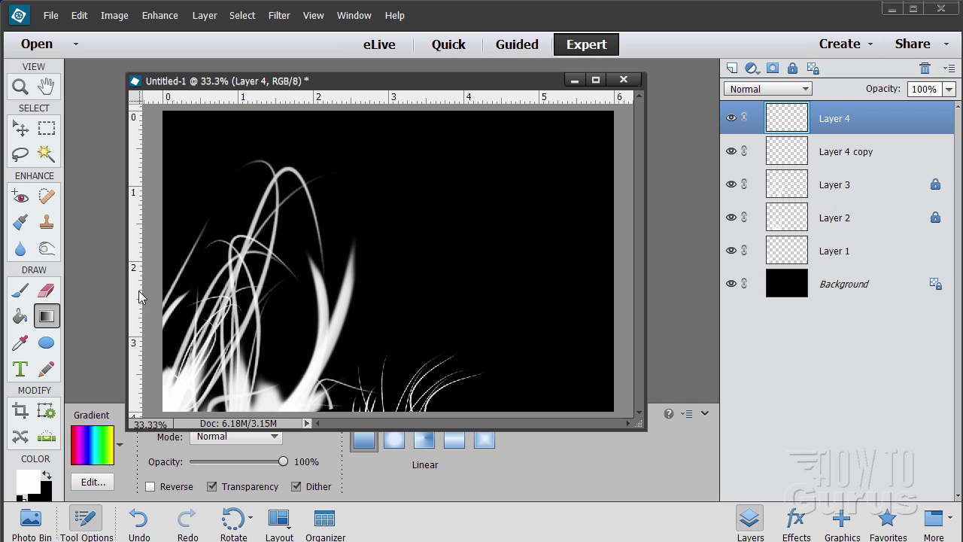
left_click_drag(166, 264, 627, 260)
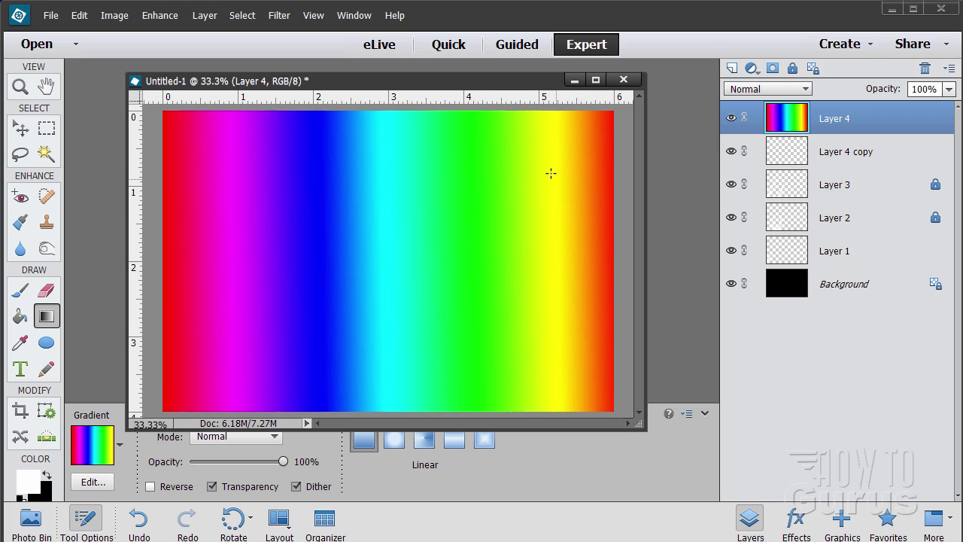
Set Layer 4's blend mode to Color to tint the white streaks.
left_click(768, 88)
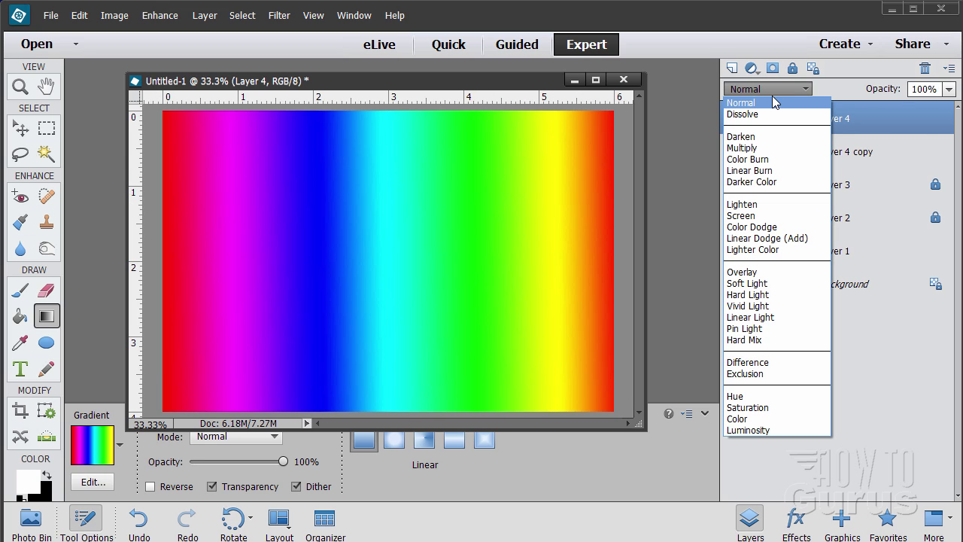
left_click(748, 418)
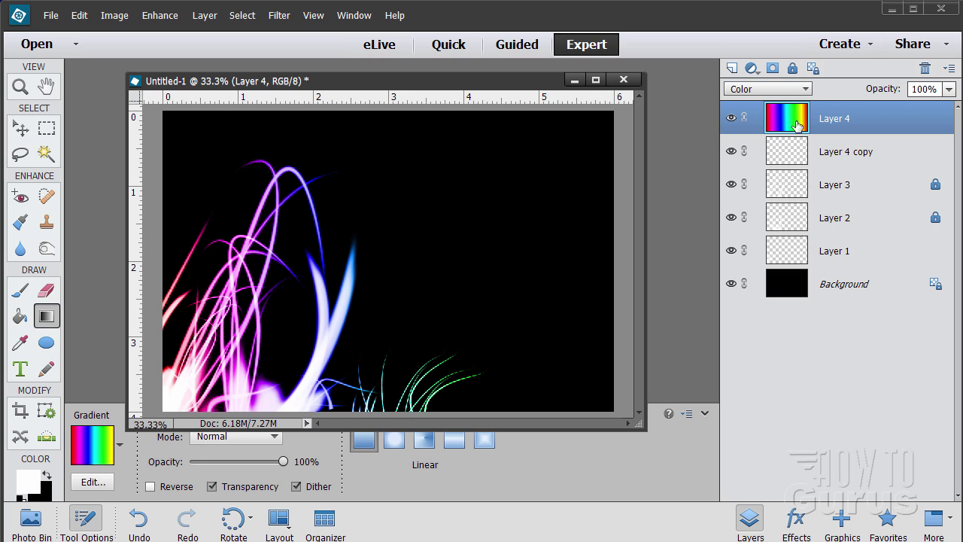
left_click(945, 94)
Unlock Layer 2 and toggle its visibility to compare the streaks.
mouse_move(947, 108)
left_mouse_down()
mouse_move(879, 108)
mouse_move(951, 106)
left_mouse_up()
left_click(881, 217)
left_click(934, 219)
left_click(895, 194)
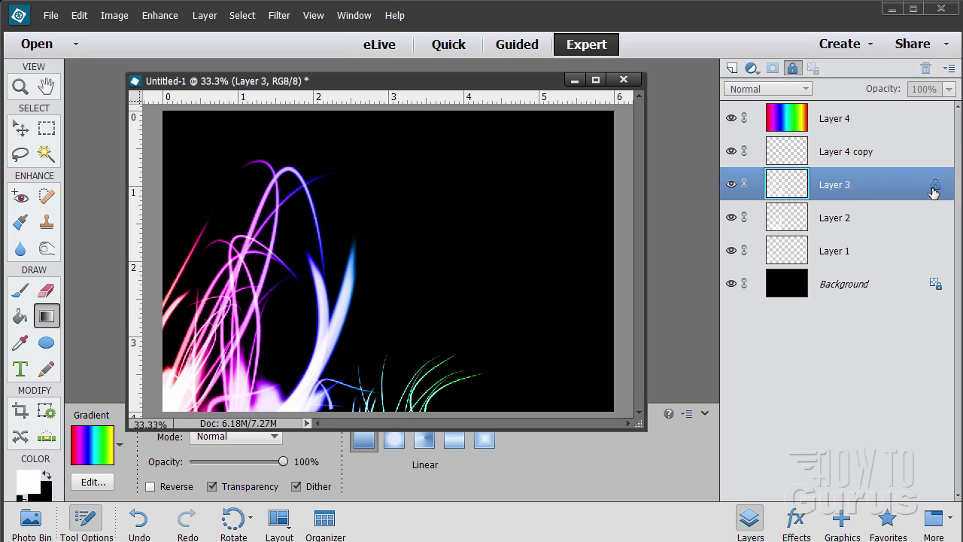
left_click(731, 217)
left_click(731, 218)
left_click(731, 218)
left_click(731, 218)
Select Layer 3 and lower its opacity to 48%.
left_click(872, 220)
left_click(789, 192)
left_click(949, 89)
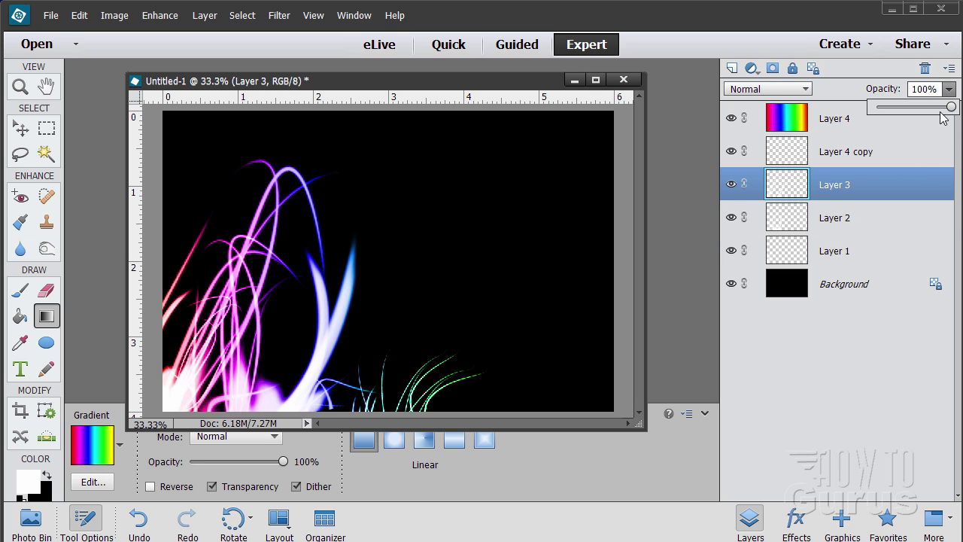
mouse_move(949, 107)
left_mouse_down()
mouse_move(902, 112)
mouse_move(913, 110)
left_mouse_up()
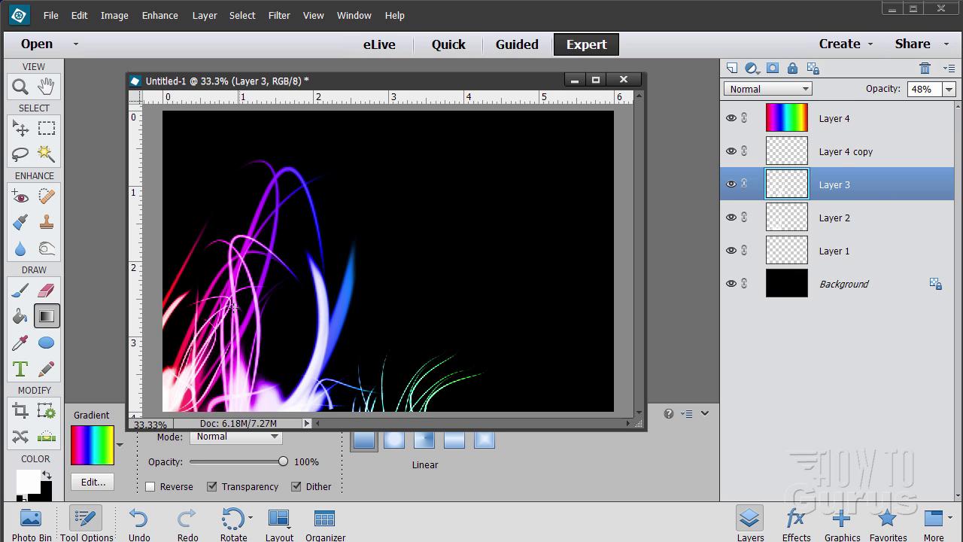
Add Layer 5 above Layer 4 copy and pick the Default Brushes Soft Round 21 px brush.
left_click(899, 161)
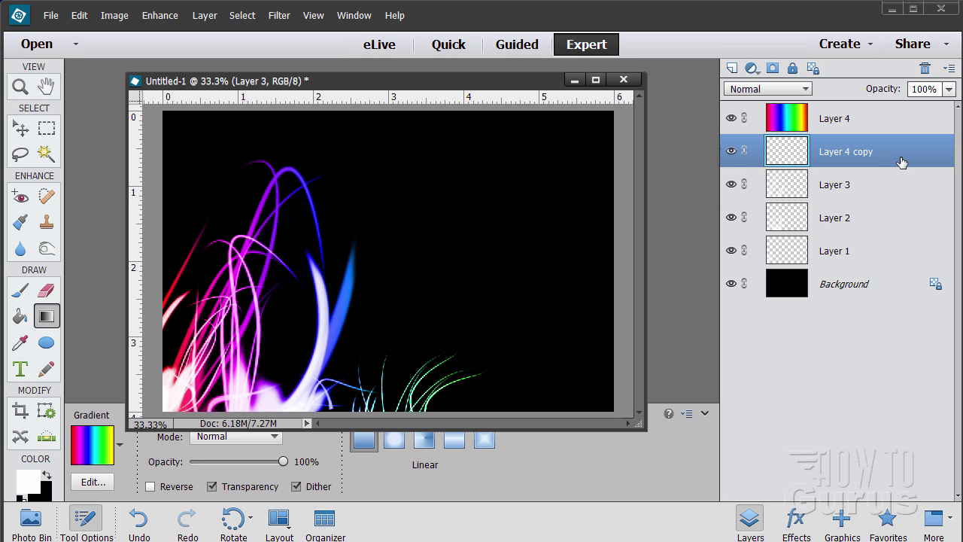
left_click(733, 69)
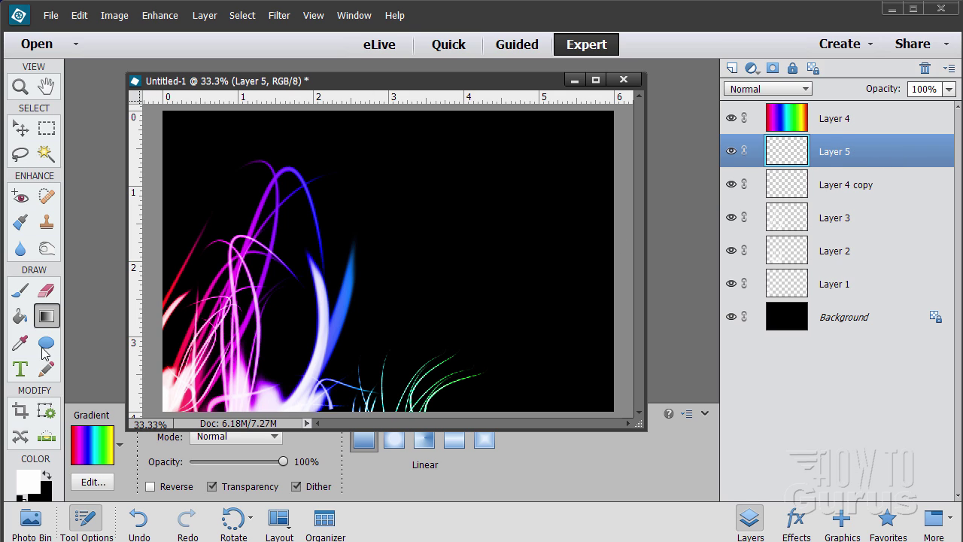
left_click(20, 290)
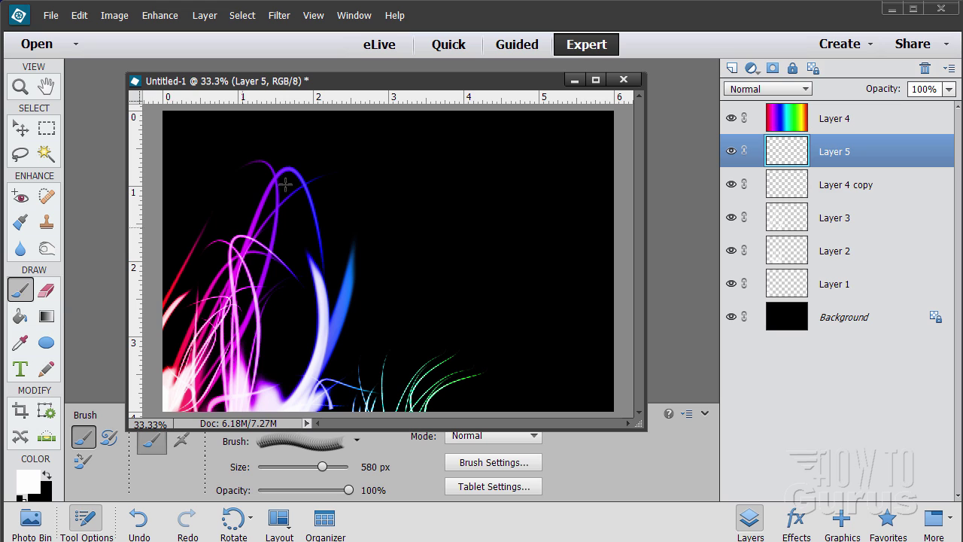
left_click_drag(328, 83, 361, 40)
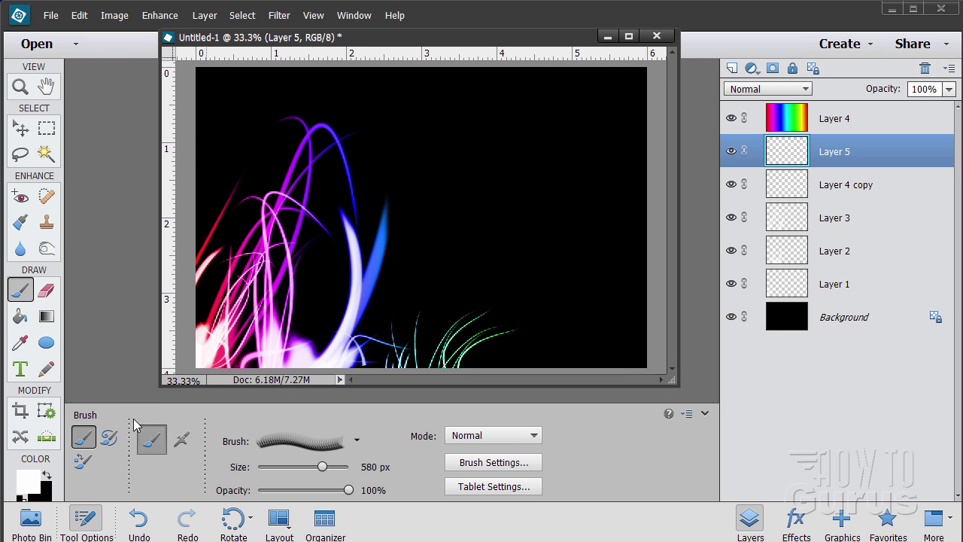
left_click(355, 440)
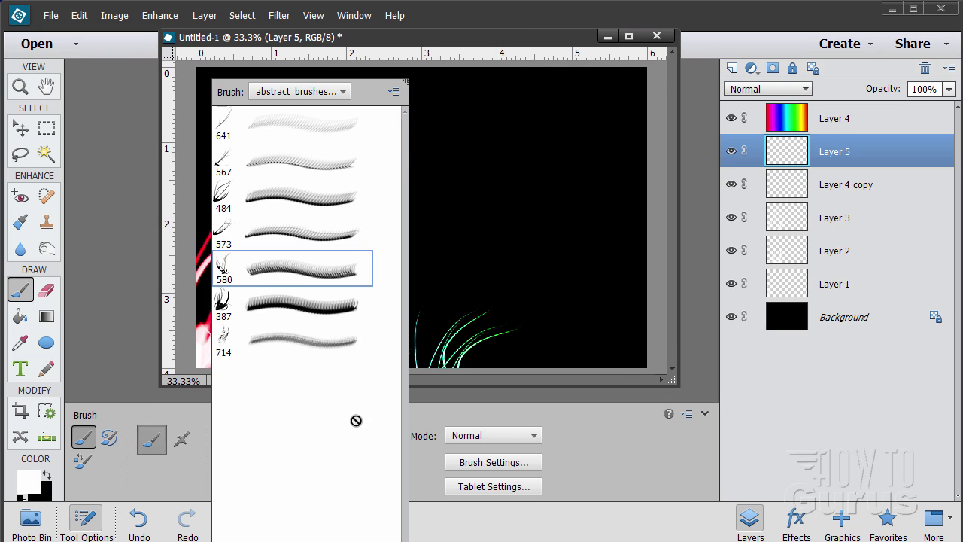
left_click(331, 91)
left_click(299, 107)
left_click(272, 482)
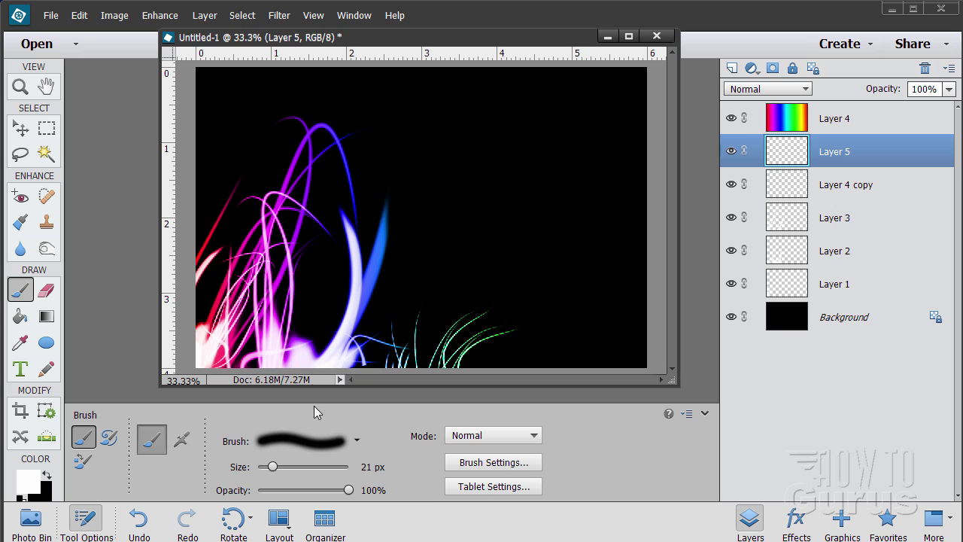
Enlarge the brush and dab white sparkles along the violet and pink streaks.
left_click_drag(273, 466, 309, 467)
left_click(303, 208)
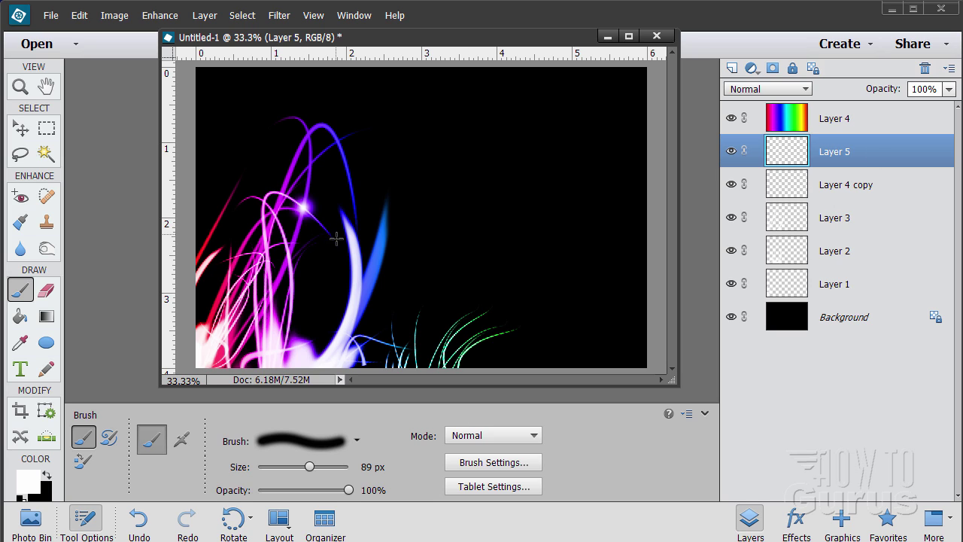
left_click(310, 162)
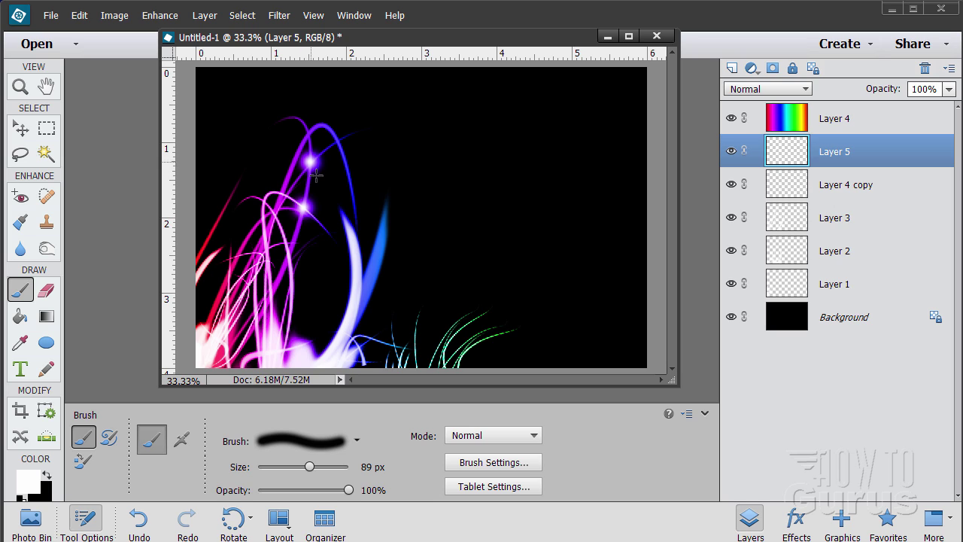
left_click(309, 133)
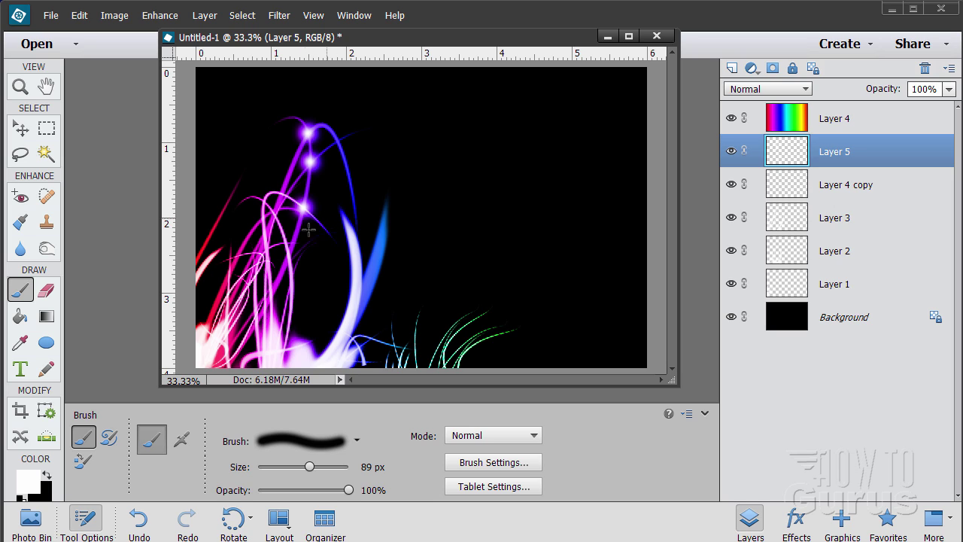
left_click(273, 214)
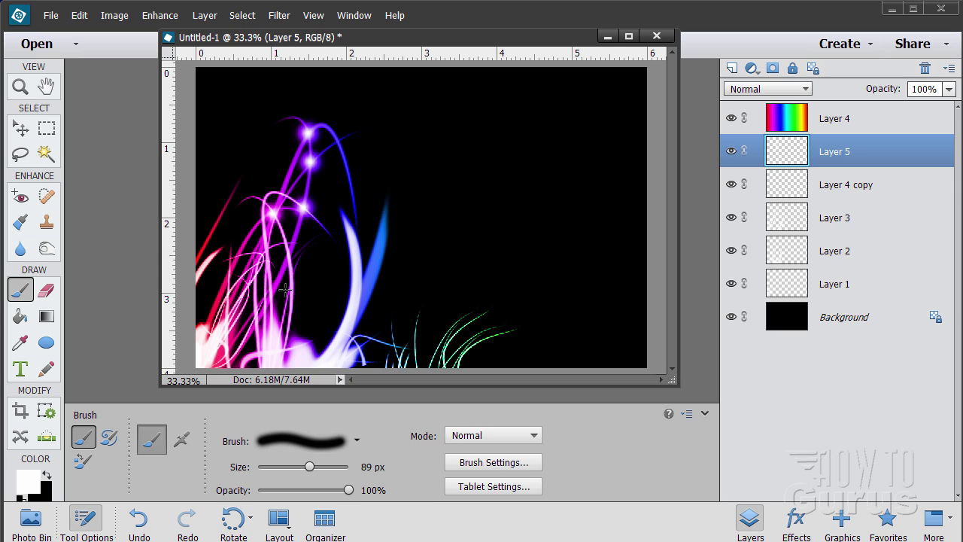
left_click(288, 256)
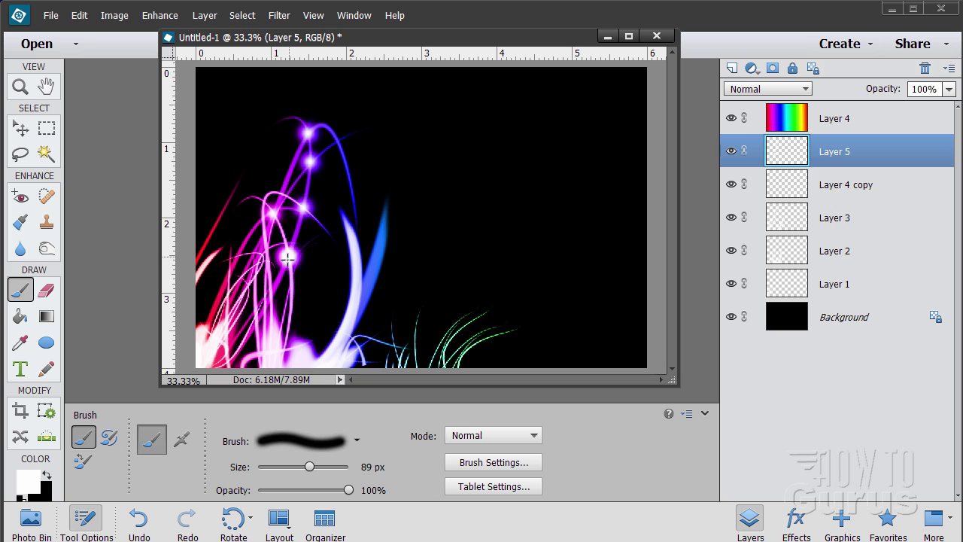
left_click(252, 264)
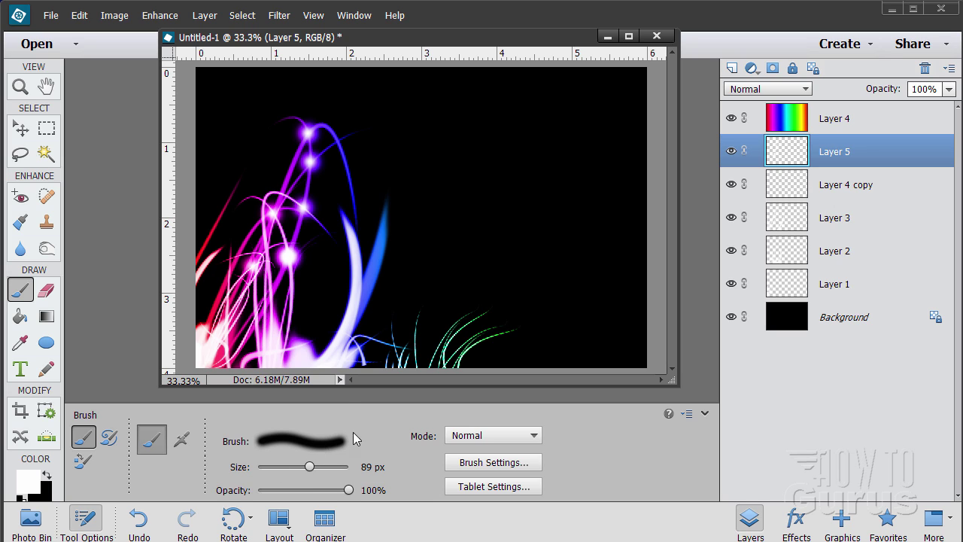
Shrink the brush to 45 px, add a sparkle on the bottom streaks, then select Layer 4.
left_click_drag(311, 465, 291, 466)
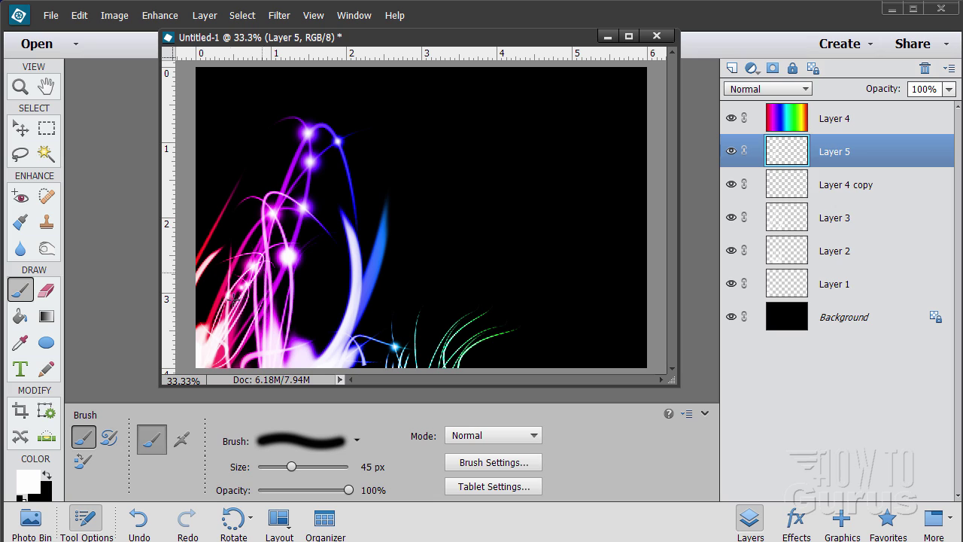
left_click(290, 357)
left_click(907, 123)
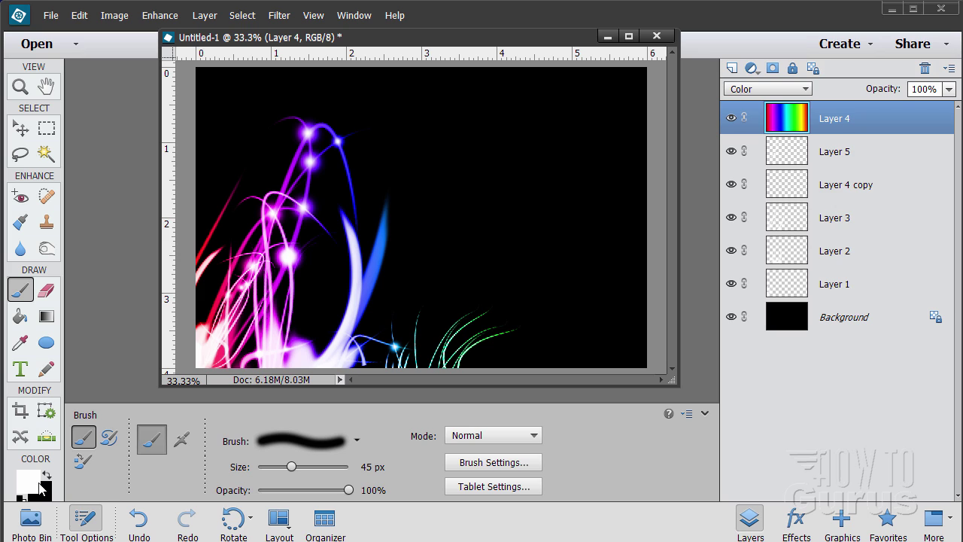
Choose the Horizontal Type tool with Century Gothic Bold as the font.
left_click(21, 368)
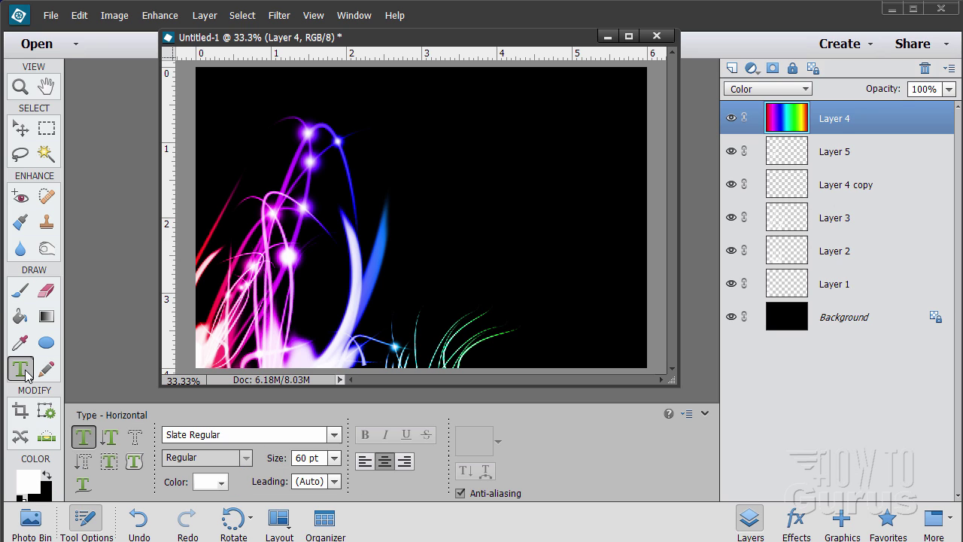
left_click(334, 435)
scroll(525, 389, "up", 20)
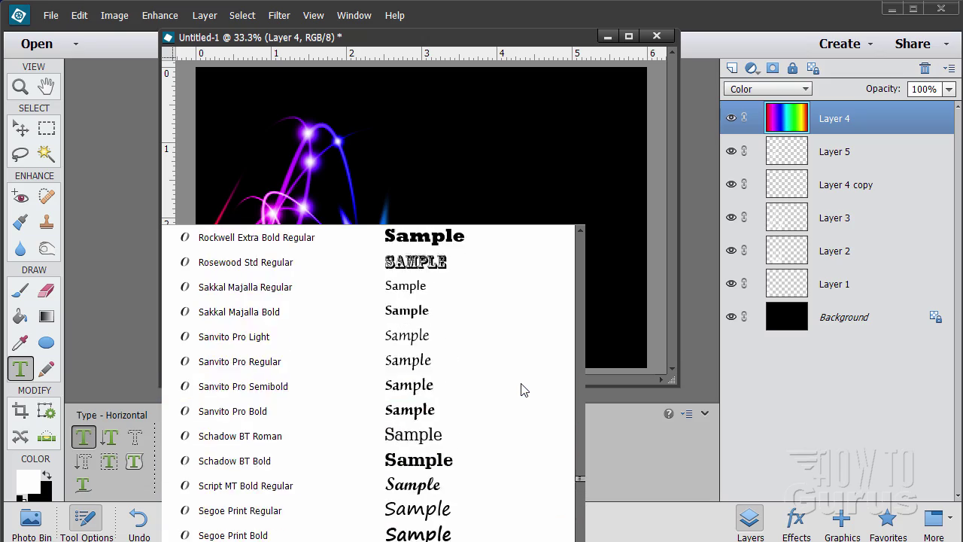
scroll(524, 390, "up", 20)
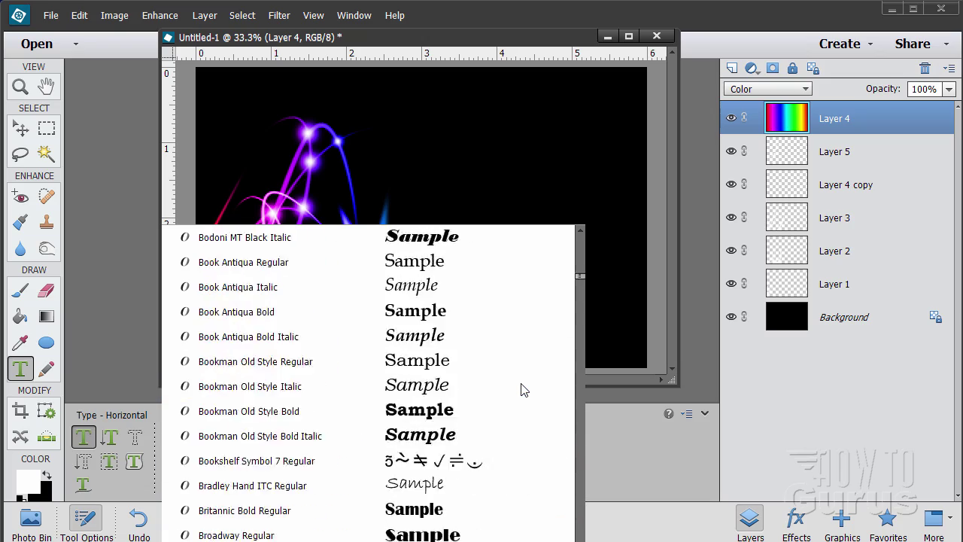
scroll(476, 280, "down", 8)
scroll(479, 285, "down", 6)
scroll(480, 285, "down", 6)
scroll(476, 281, "down", 5)
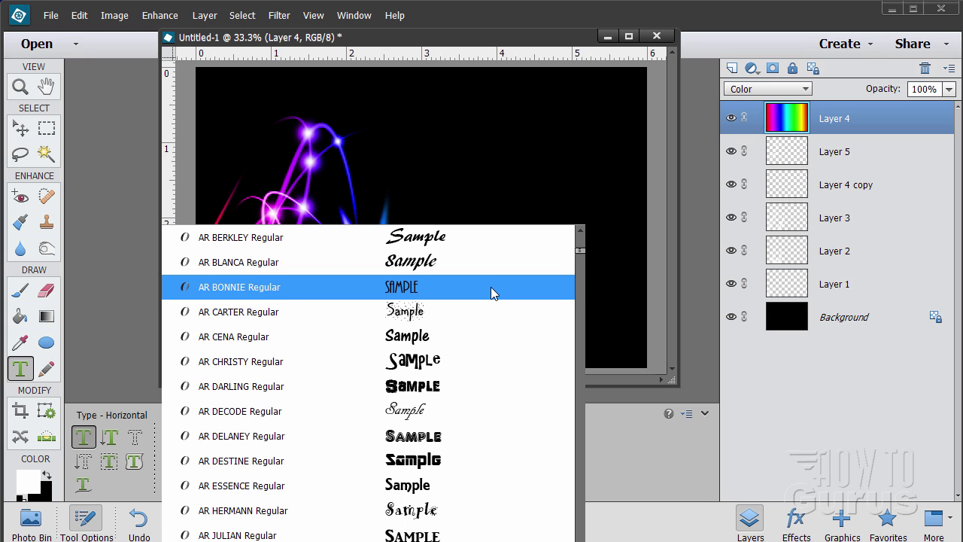
scroll(489, 288, "down", 6)
scroll(485, 290, "down", 4)
scroll(485, 290, "down", 1)
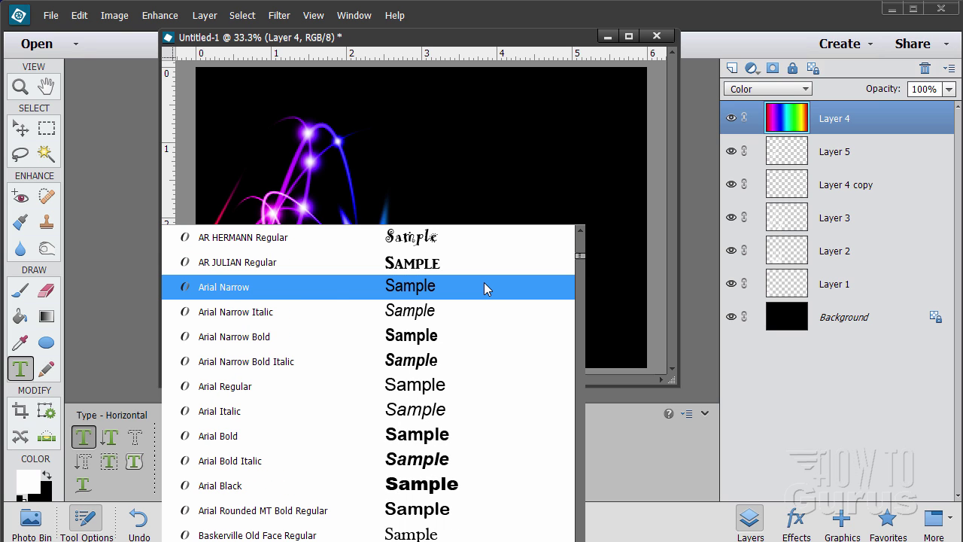
scroll(484, 287, "down", 5)
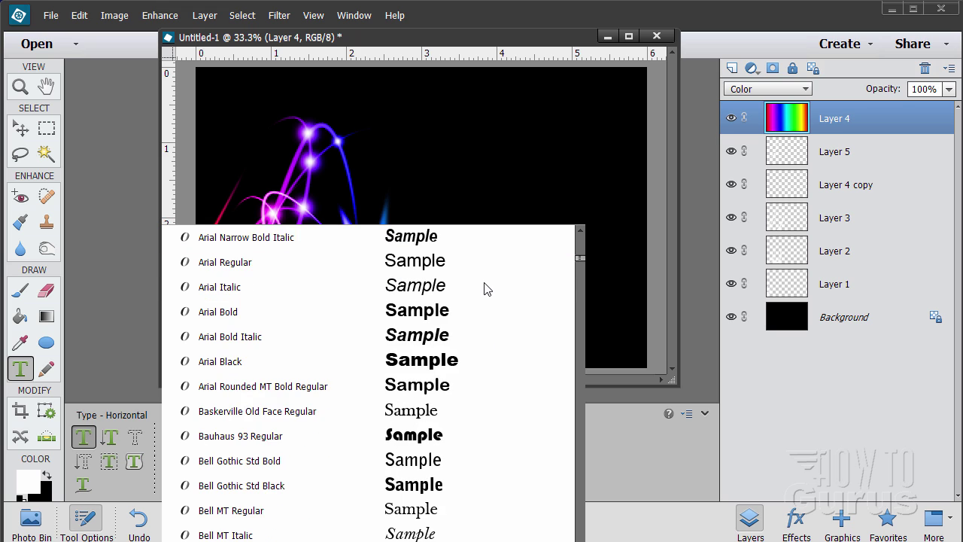
scroll(485, 289, "down", 1)
scroll(485, 288, "down", 1)
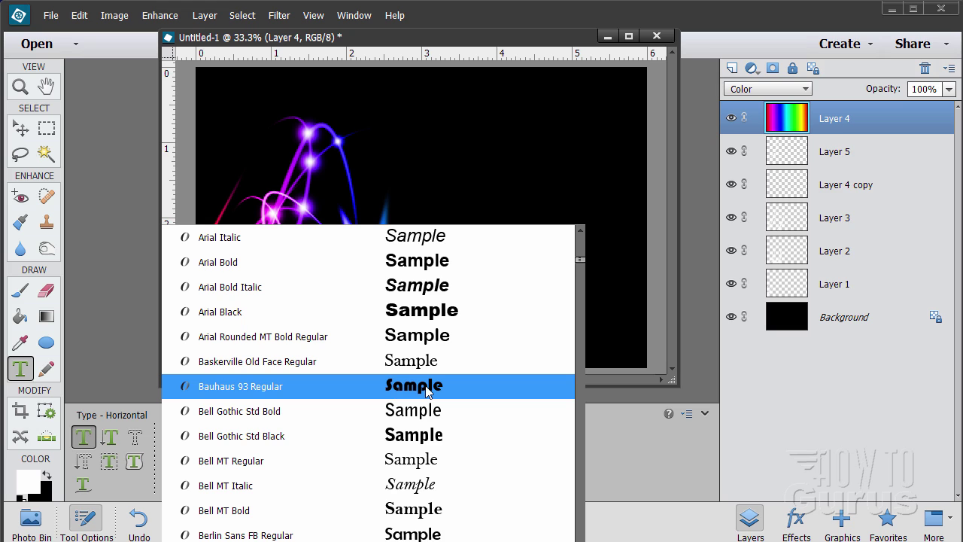
scroll(494, 312, "down", 5)
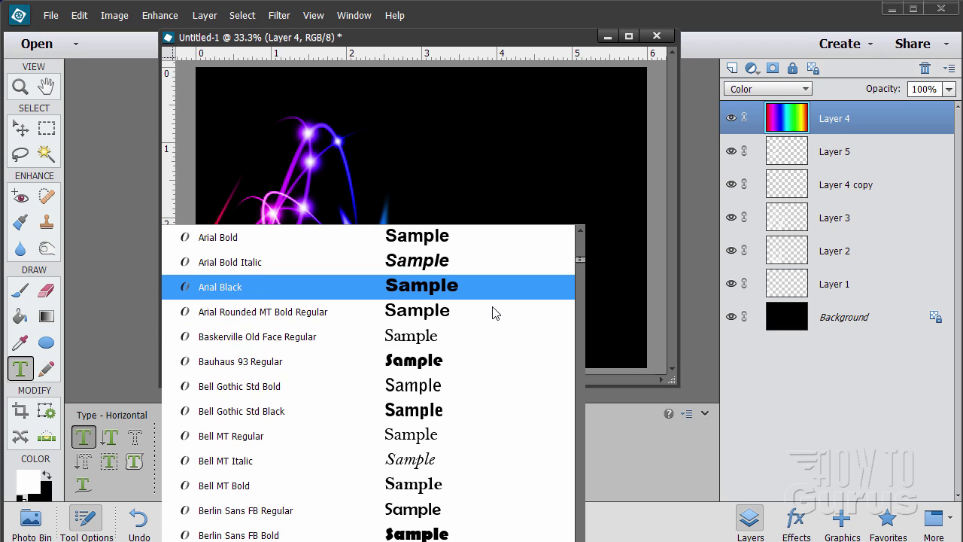
scroll(494, 315, "down", 1)
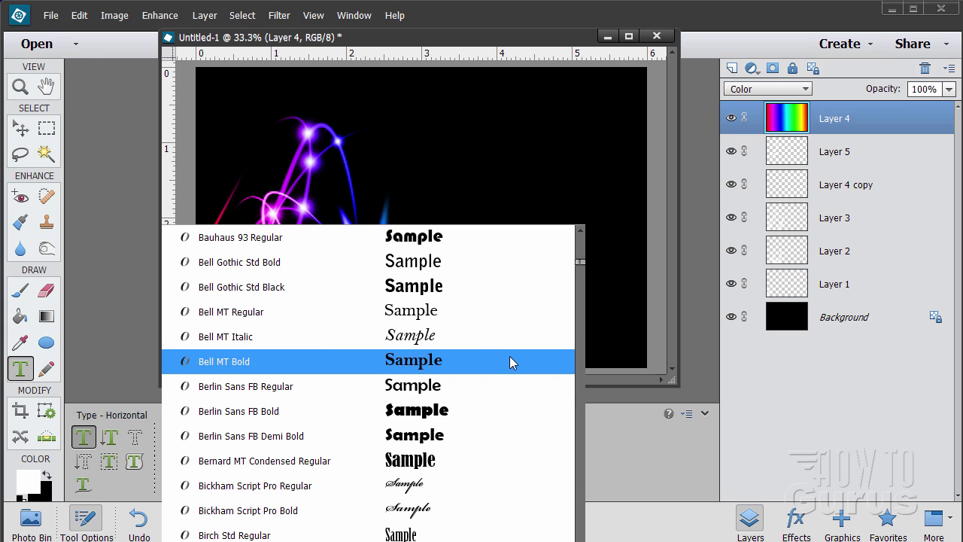
scroll(488, 318, "down", 5)
scroll(489, 318, "down", 13)
scroll(488, 318, "down", 15)
scroll(488, 318, "down", 9)
scroll(488, 318, "down", 9)
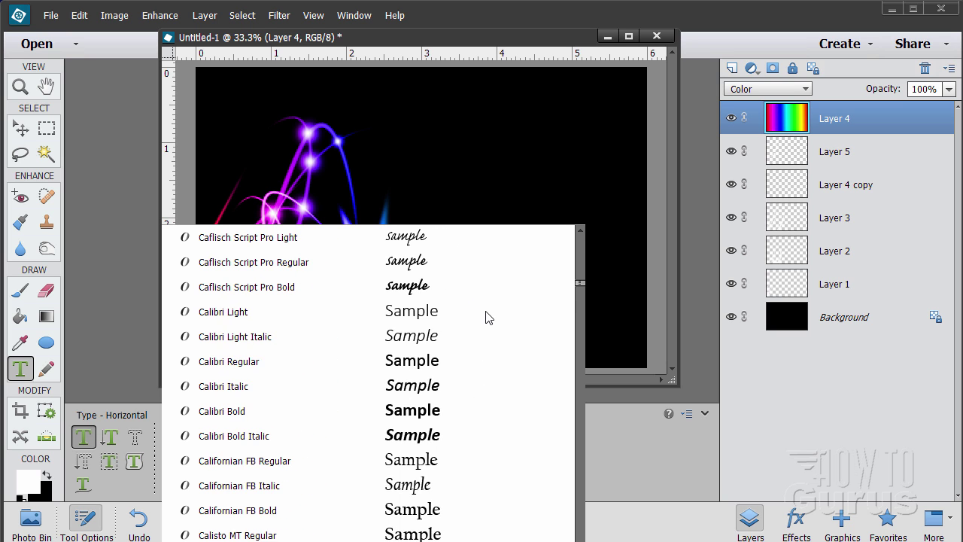
scroll(488, 318, "down", 14)
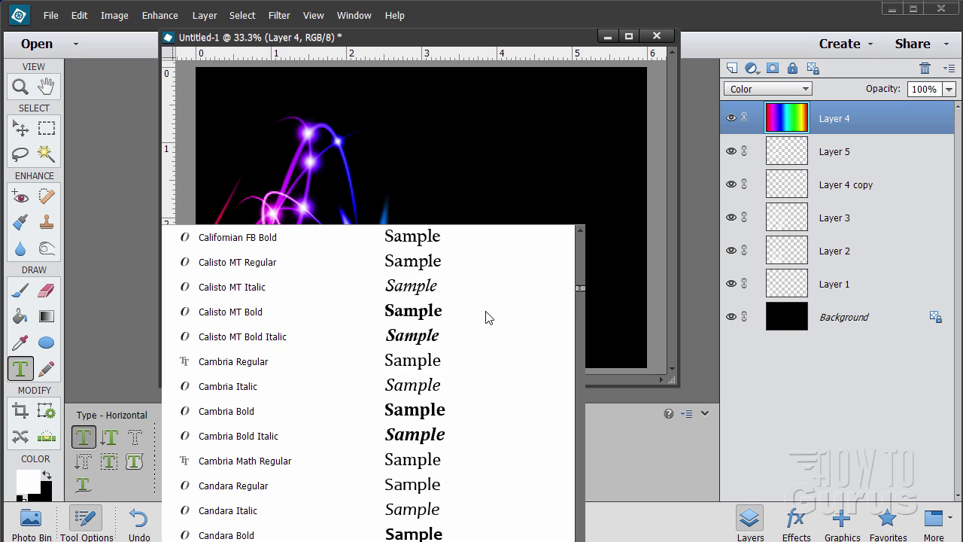
scroll(488, 318, "down", 7)
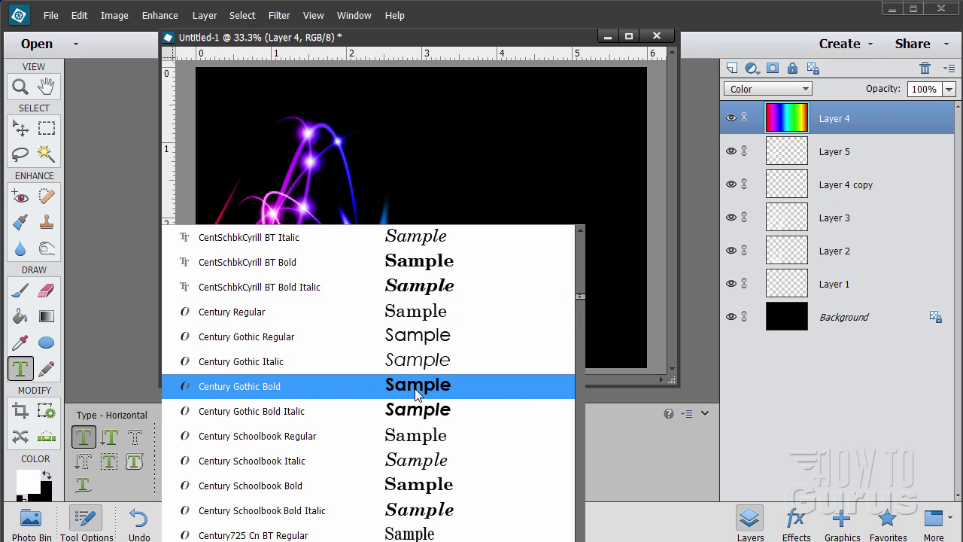
left_click(414, 388)
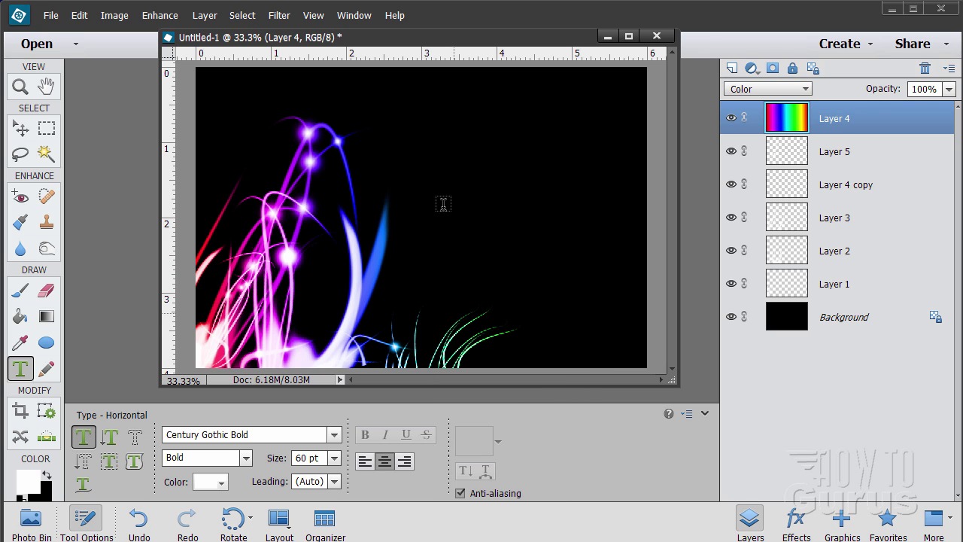
Type 'light' on the canvas, resize it to 48 pt, and commit it.
left_click(435, 176)
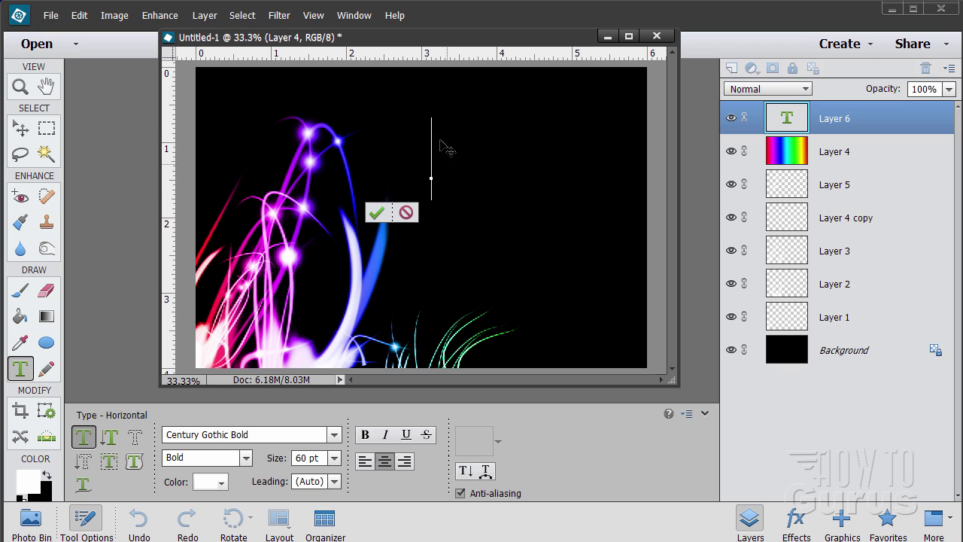
left_click(334, 458)
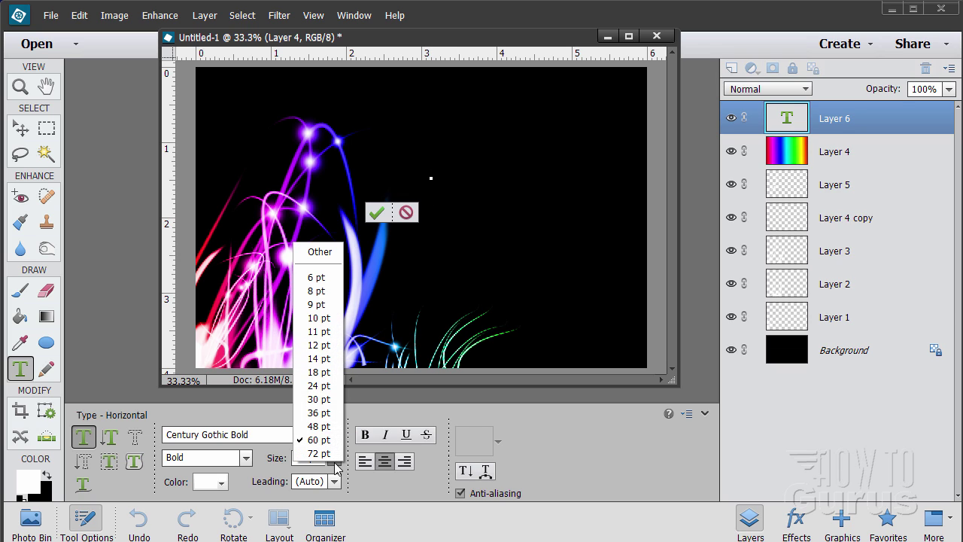
left_click(318, 385)
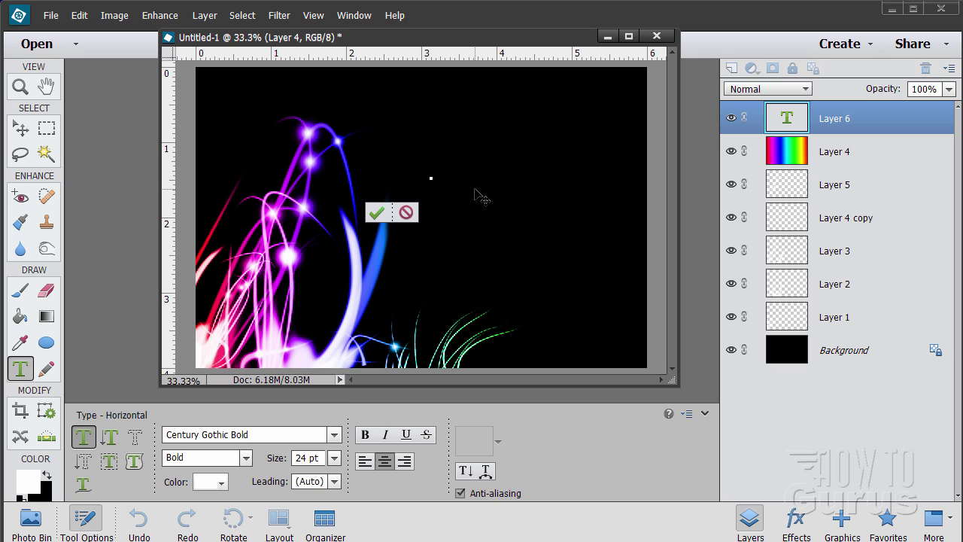
type("light")
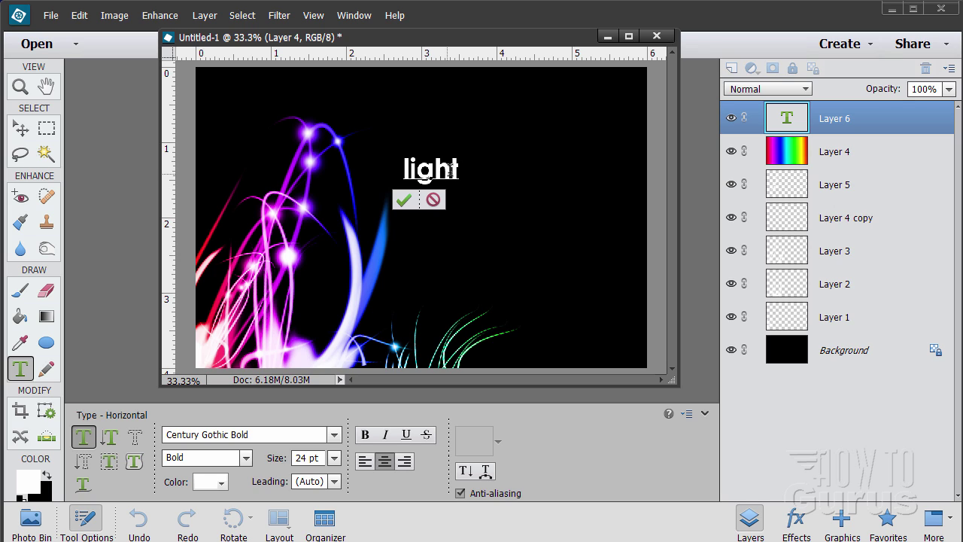
double_click(446, 165)
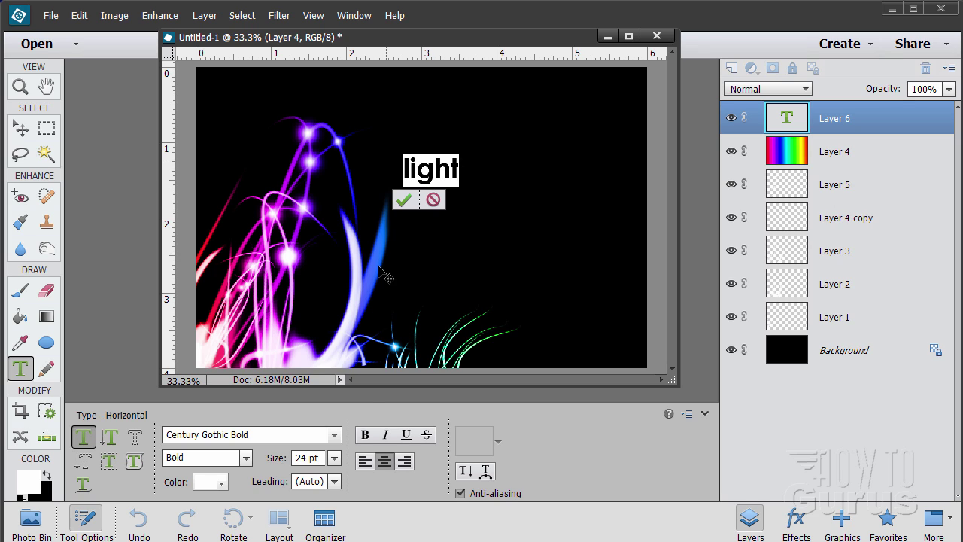
left_click(335, 458)
left_click(316, 418)
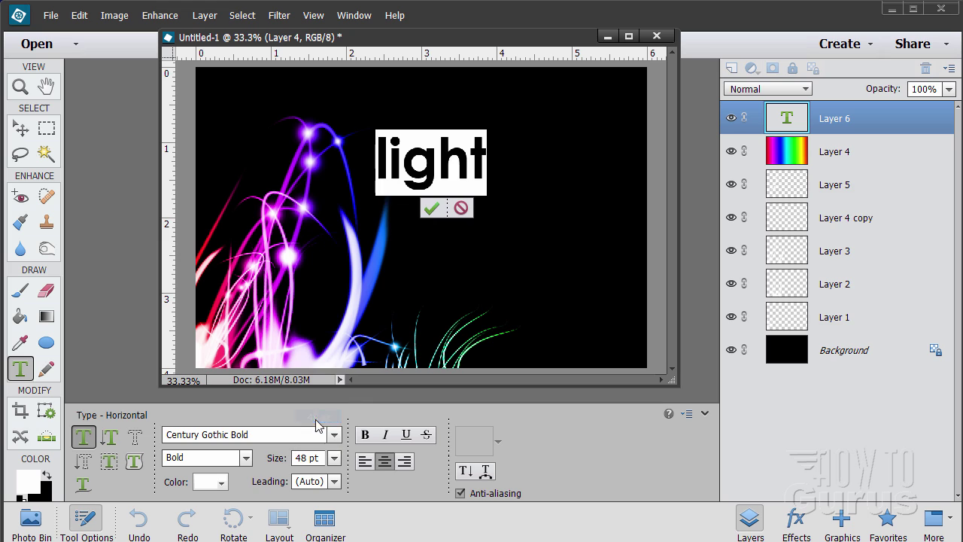
left_click(431, 209)
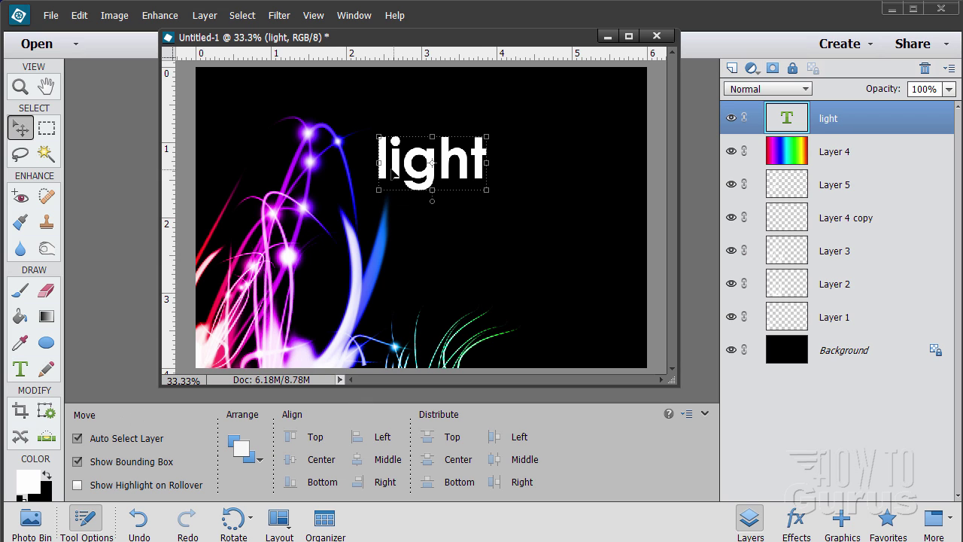
Stretch the text wider with the transform handles and apply the transform.
left_click_drag(490, 191, 544, 152)
left_click_drag(615, 187, 593, 172)
left_click_drag(490, 145, 490, 152)
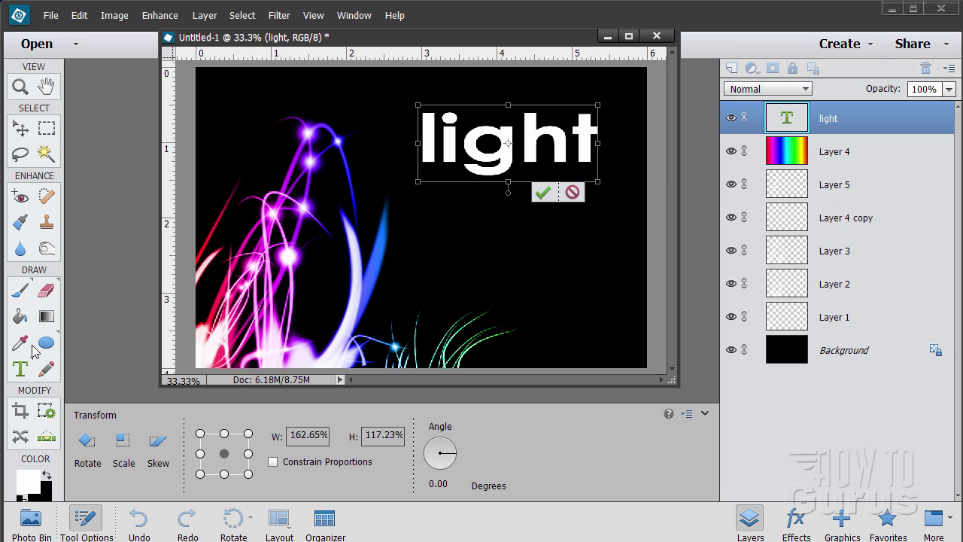
left_click(542, 194)
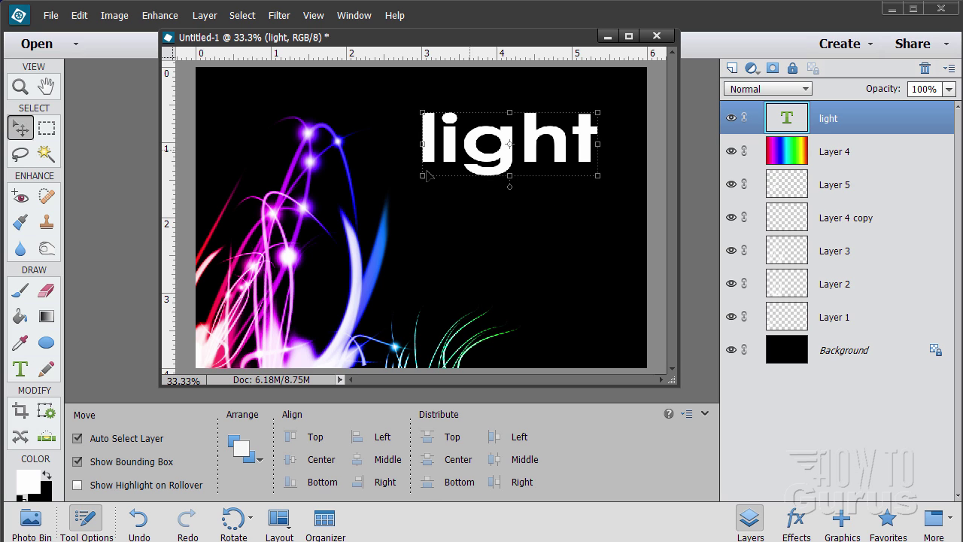
Retype the word in capitals as 'LIGHT' and commit it.
left_click(20, 369)
left_click(440, 155)
key("ctrl+a")
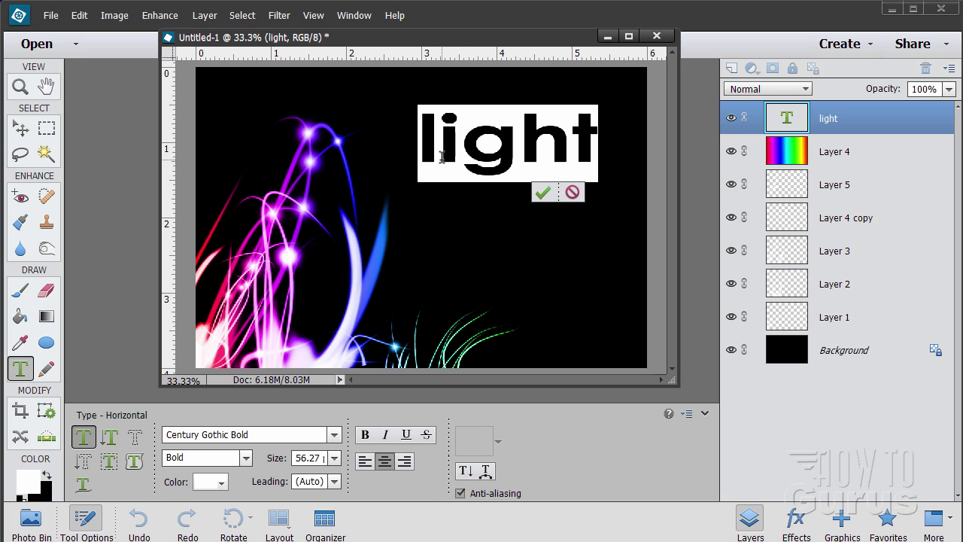
key("BackSpace")
type("L")
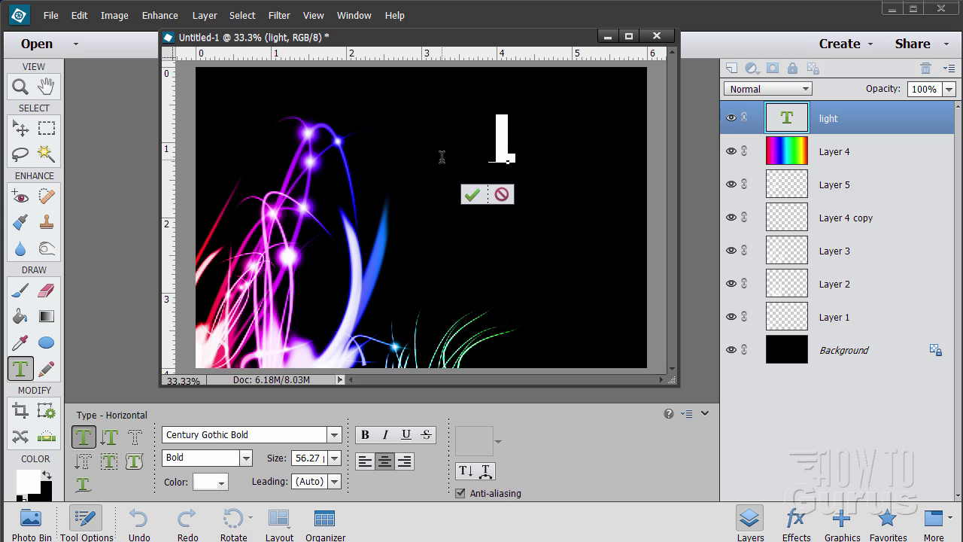
type("IGHT")
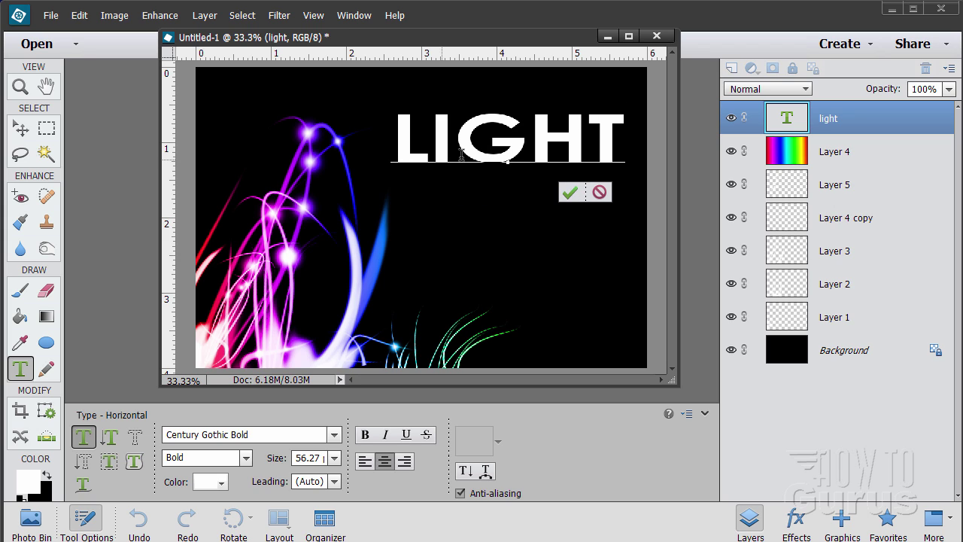
left_click(570, 193)
Drag the LIGHT text layer above Layer 4 to the top of the Layers panel.
key("v")
left_click_drag(547, 163, 540, 168)
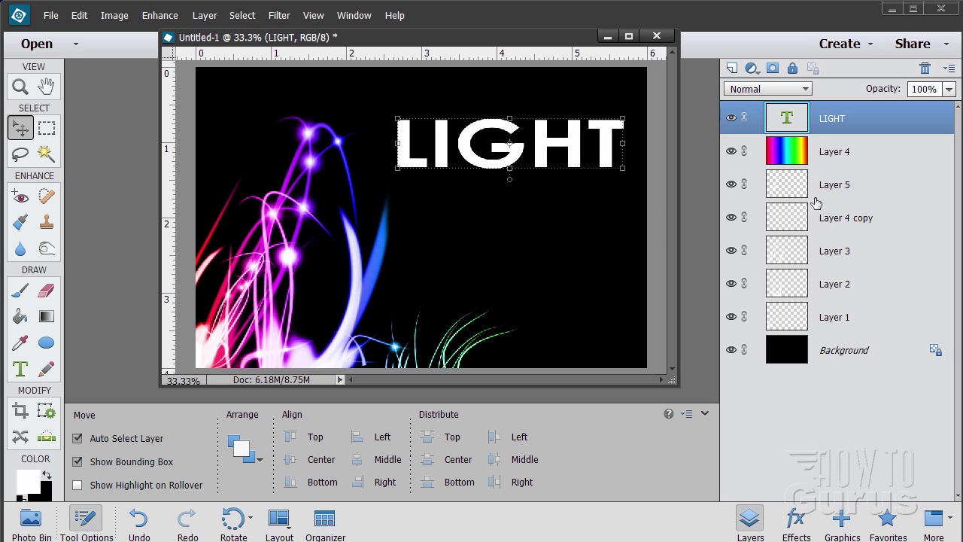
left_click_drag(869, 122, 870, 171)
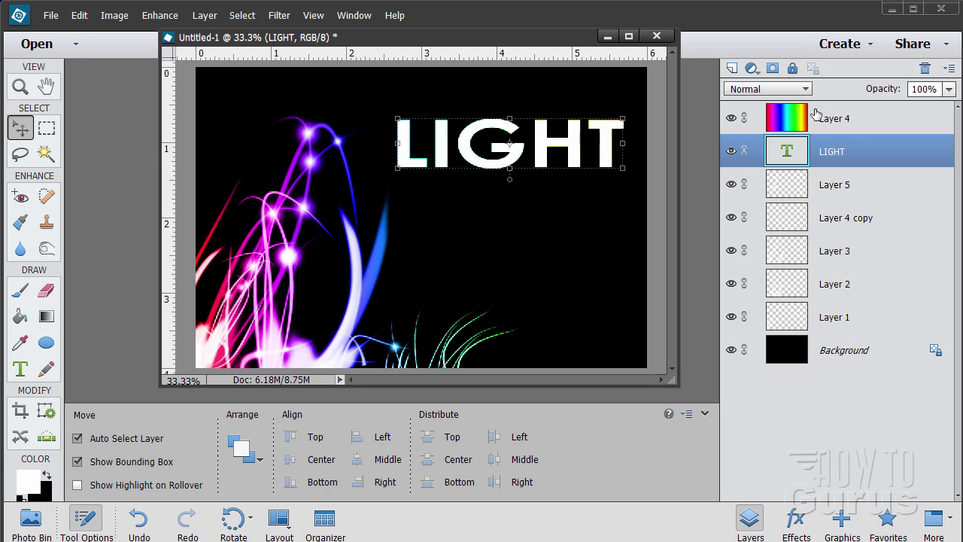
left_click_drag(860, 153, 835, 98)
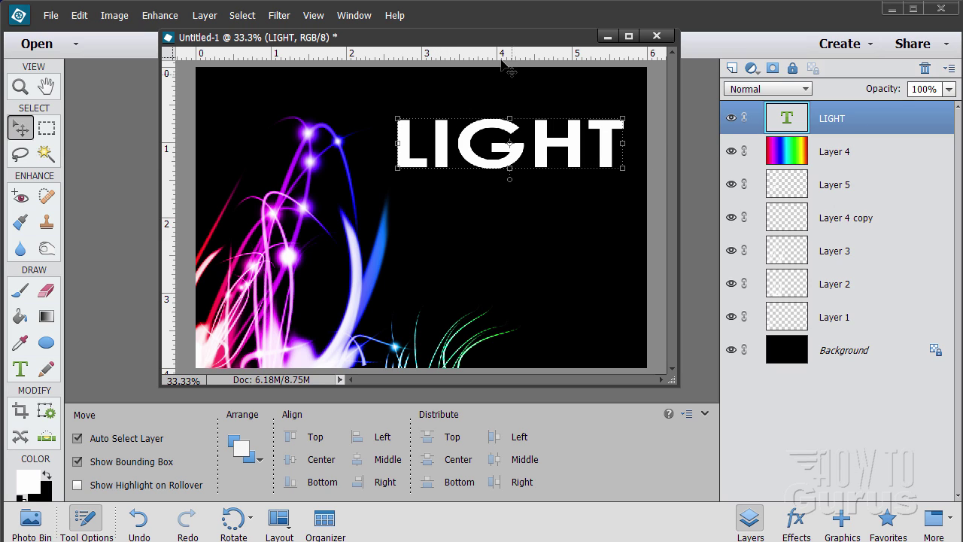
left_click_drag(482, 48, 457, 91)
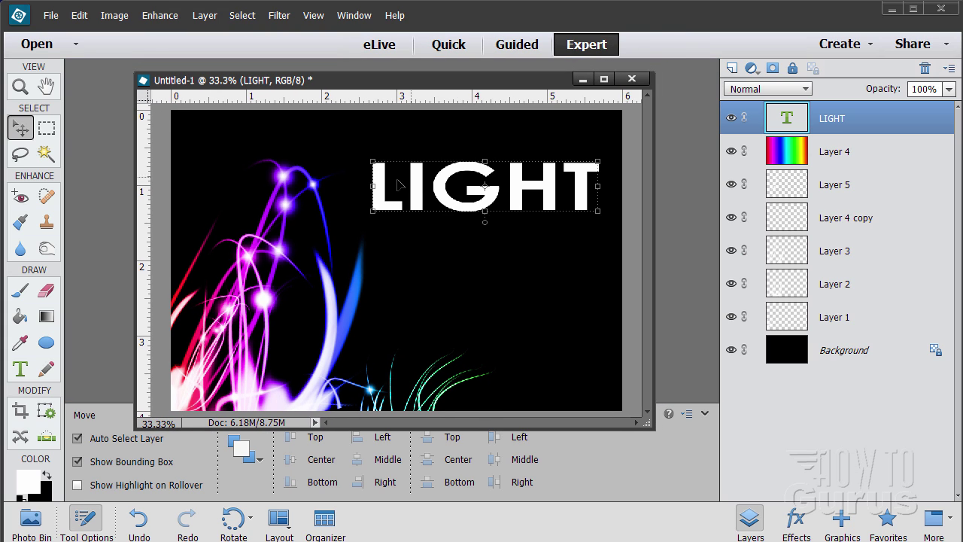
Add a Gradient fill layer via Layer > New Fill Layer, clipped to the LIGHT text.
left_click(205, 16)
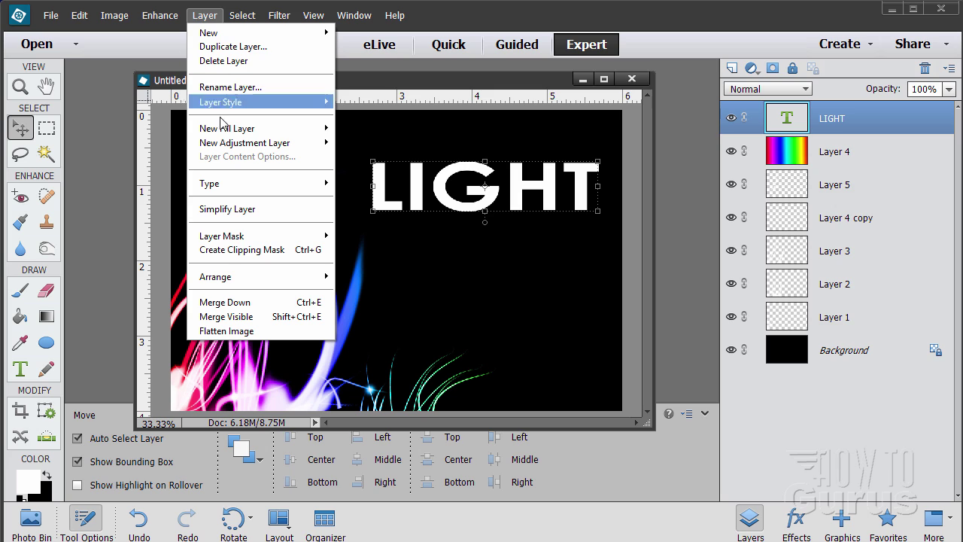
mouse_move(226, 129)
left_click(369, 142)
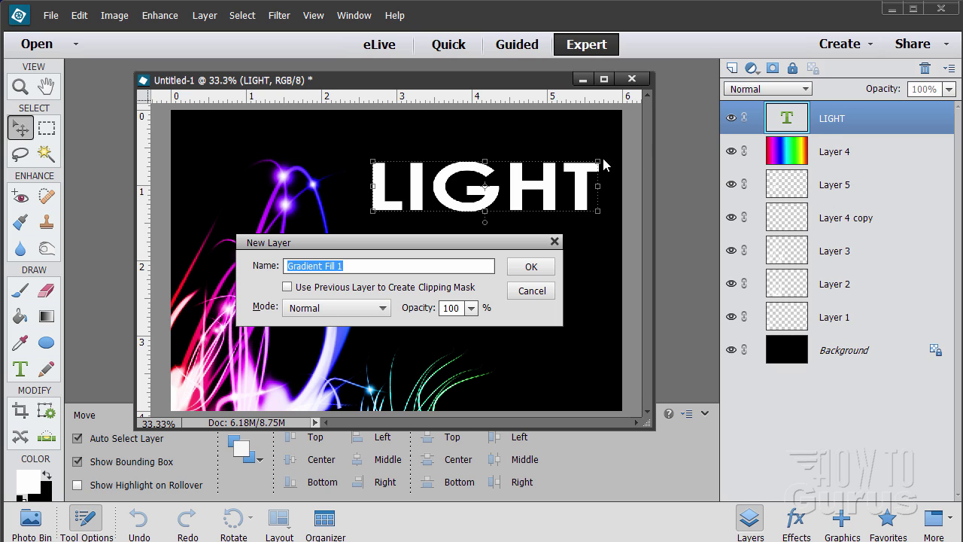
left_click(287, 289)
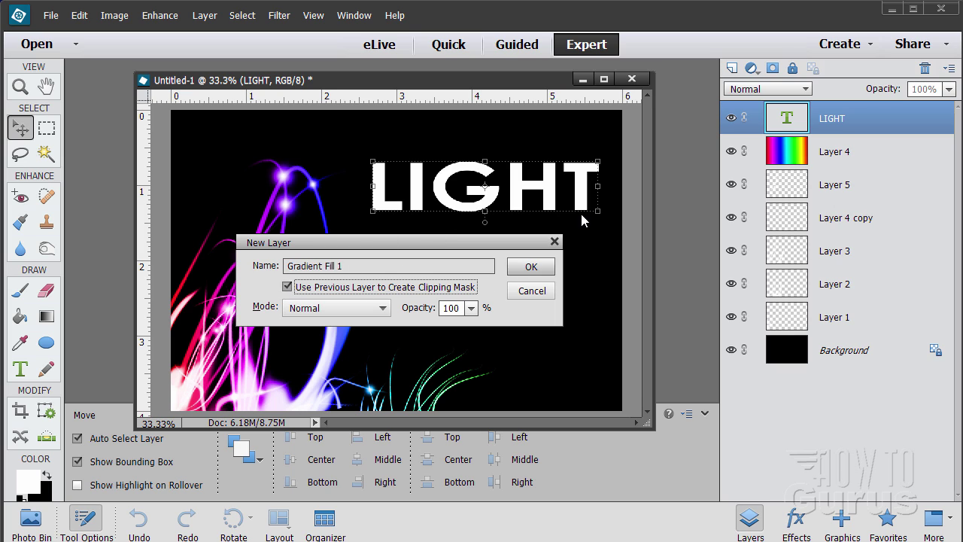
Give the gradient fill the Noise Samples Sunrise gradient at a 154.8° angle.
left_click(533, 267)
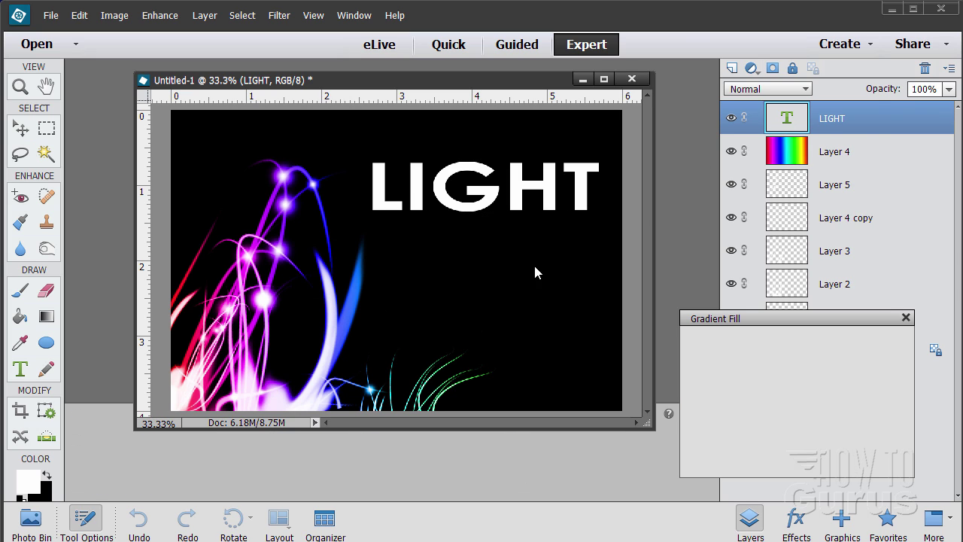
left_click(760, 345)
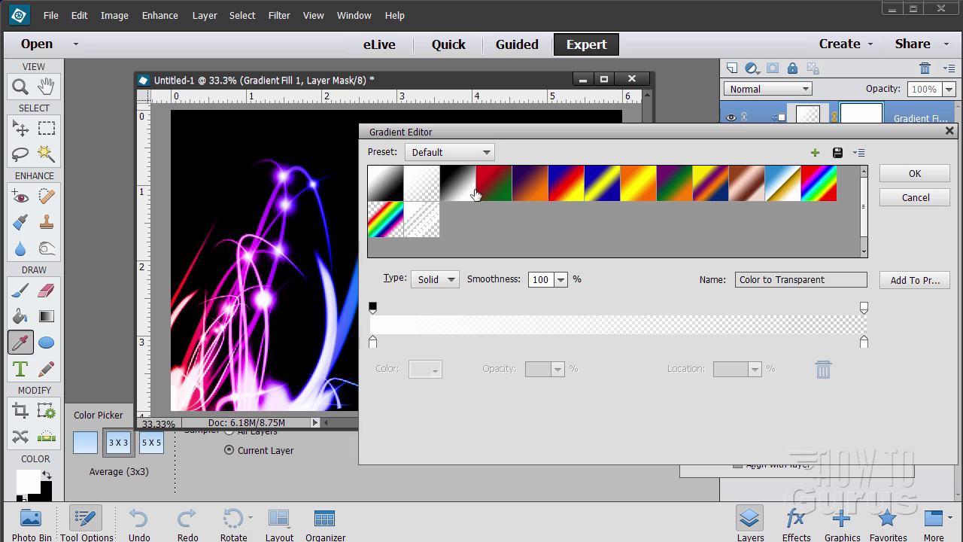
left_click(455, 154)
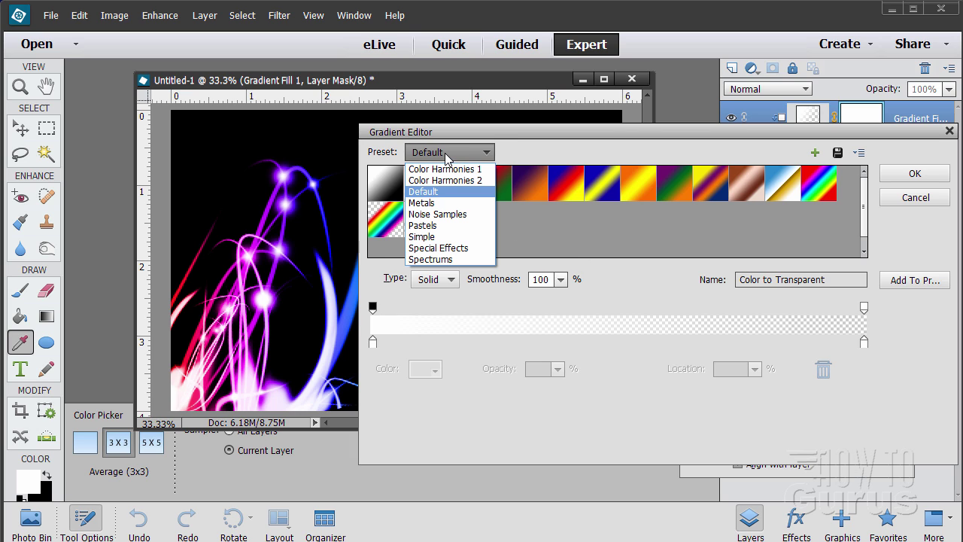
left_click(452, 214)
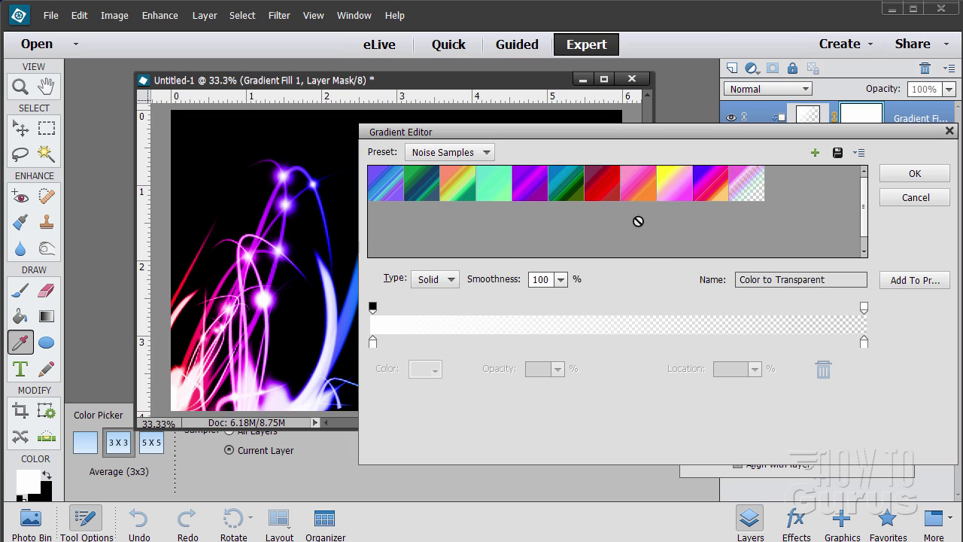
left_click(456, 192)
left_click(466, 154)
left_click(467, 154)
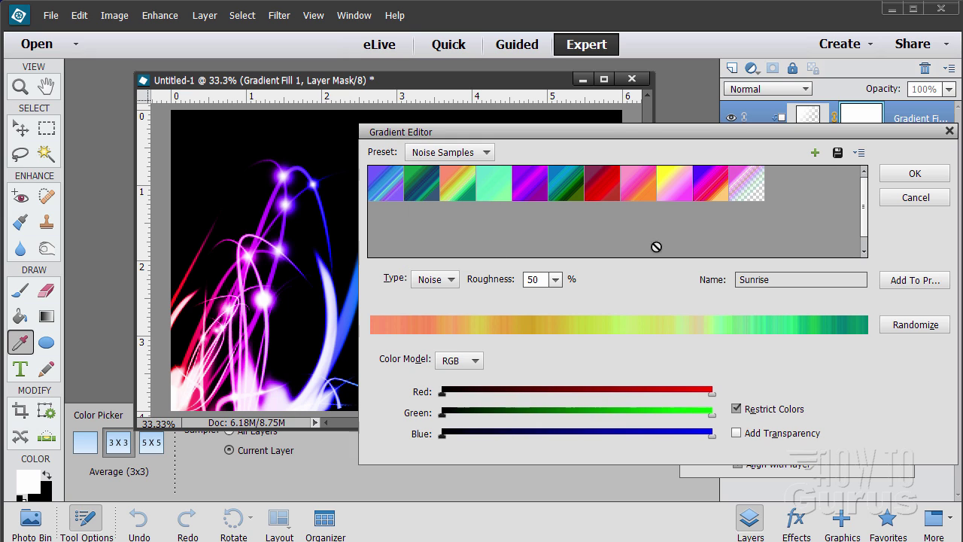
left_click(903, 177)
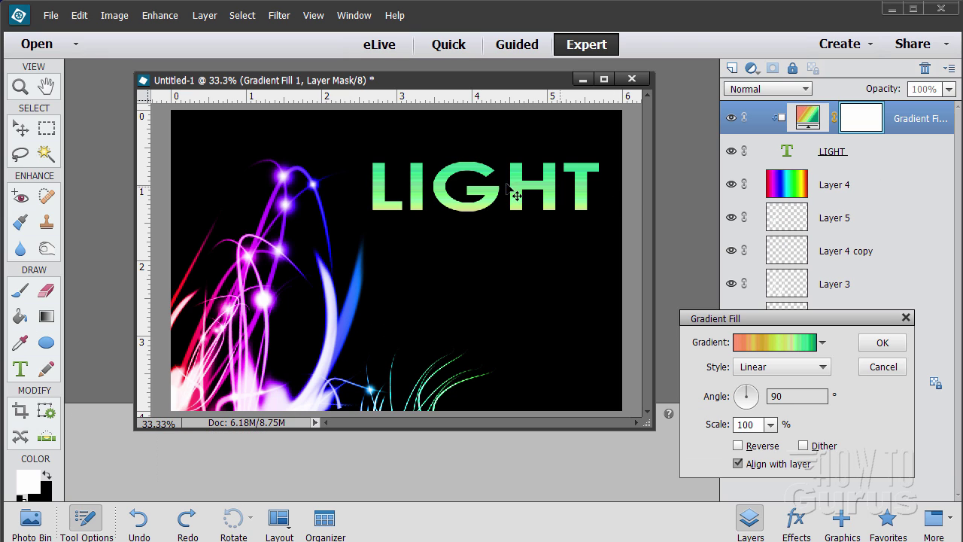
left_click_drag(749, 396, 737, 398)
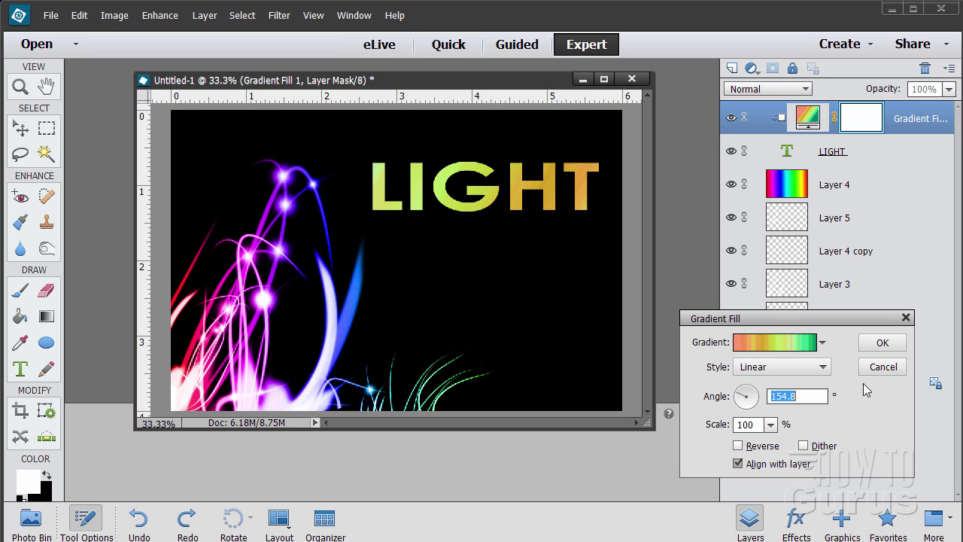
left_click(880, 343)
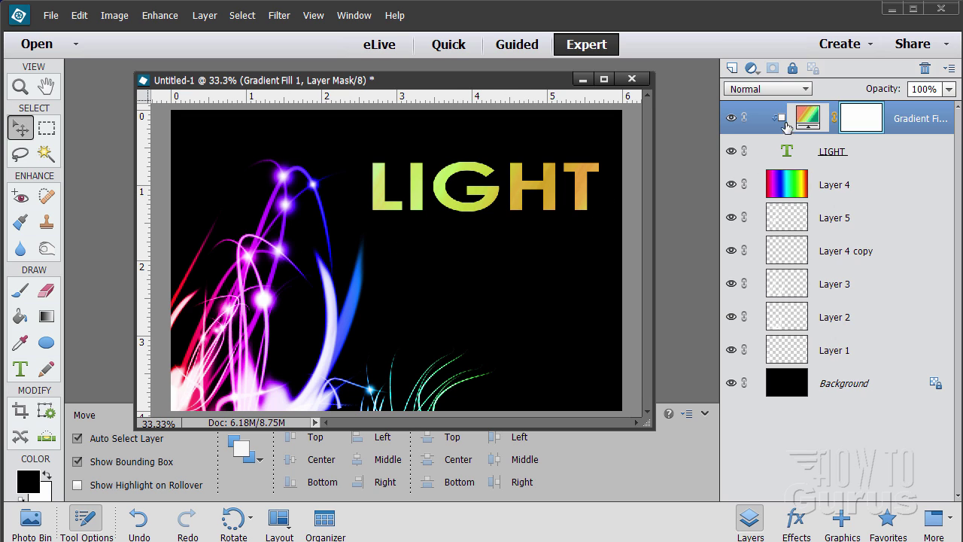
With the LIGHT text layer selected, drag the lettering to the lower centre, then back to the upper right.
left_click_drag(514, 200, 491, 225)
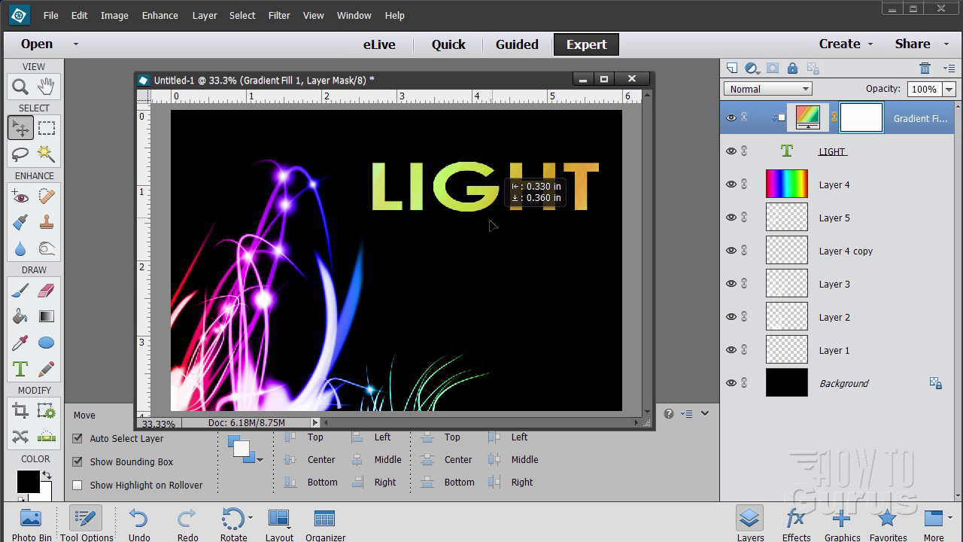
left_click(549, 191)
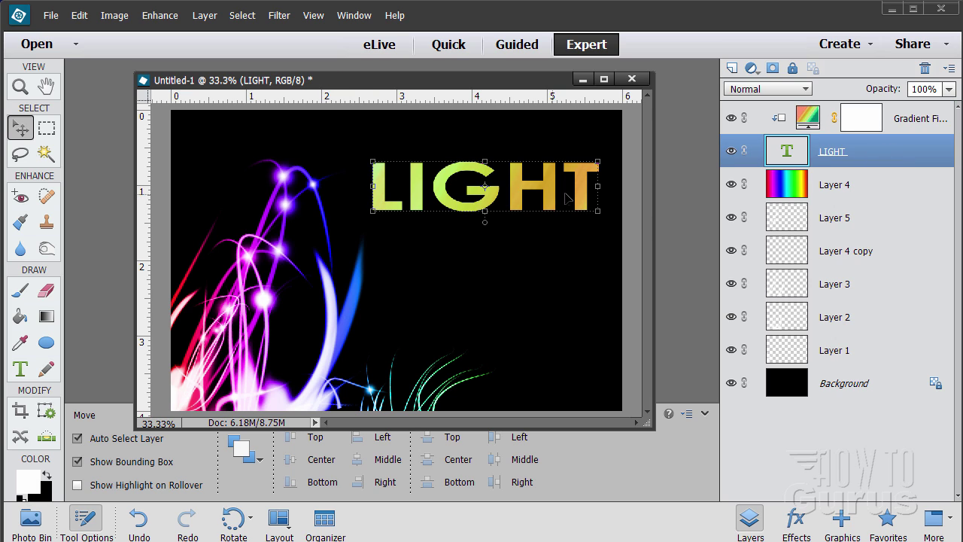
left_click(921, 121)
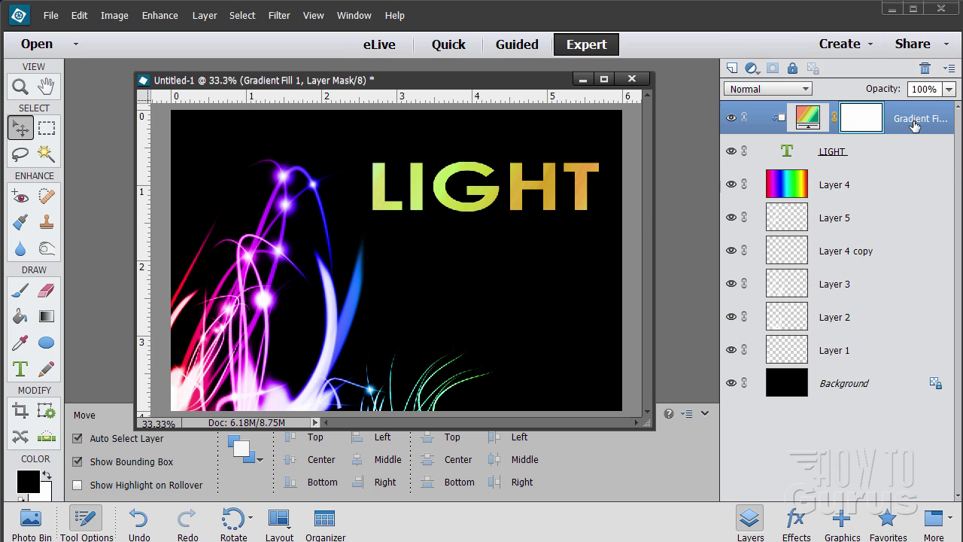
left_click(572, 202)
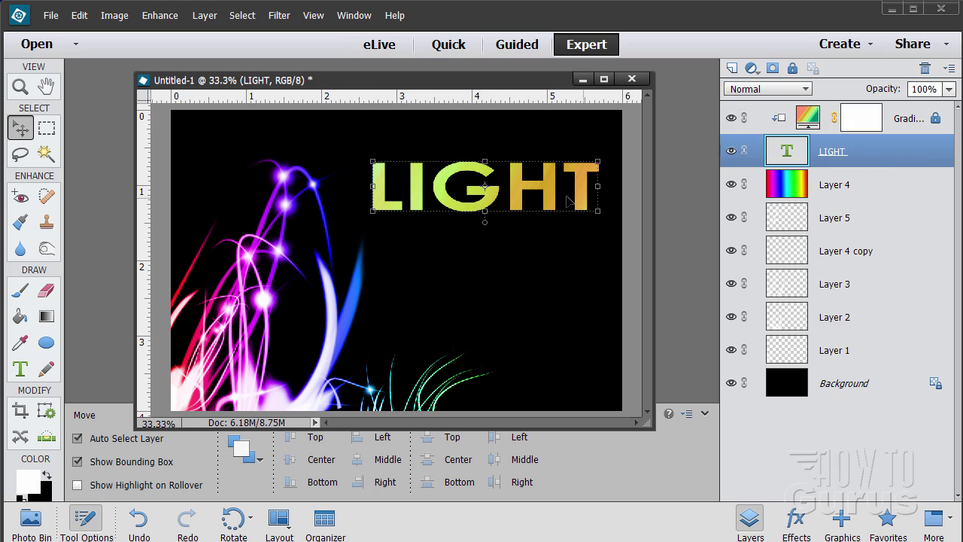
left_click_drag(525, 193, 409, 325)
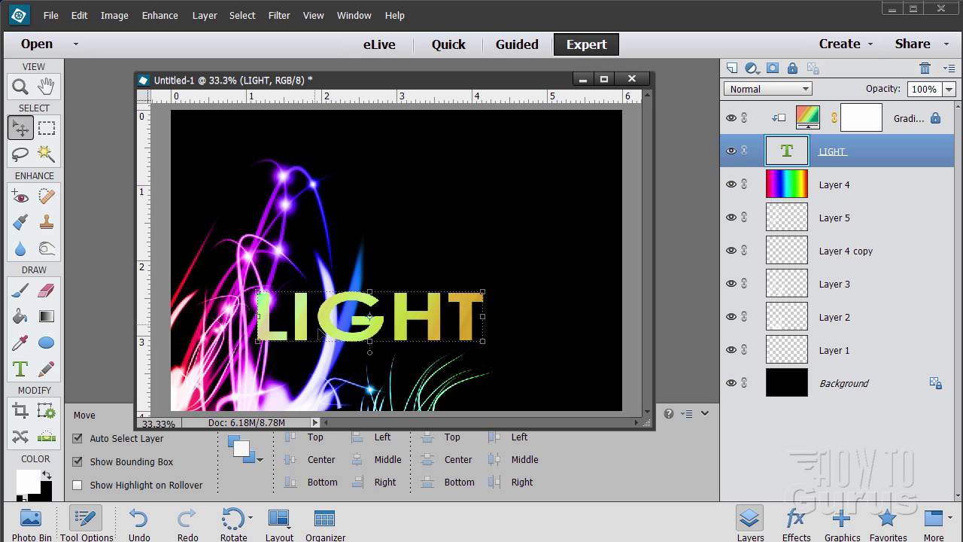
left_click_drag(329, 328, 448, 175)
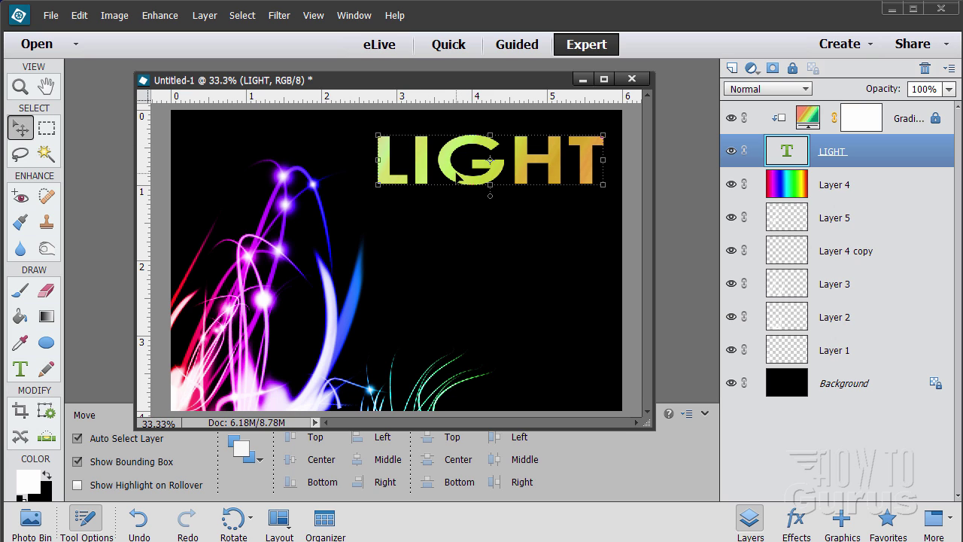
In Layer Style Settings, give the LIGHT text an outer glow sized 6 px.
left_click(203, 15)
mouse_move(238, 102)
left_click(372, 102)
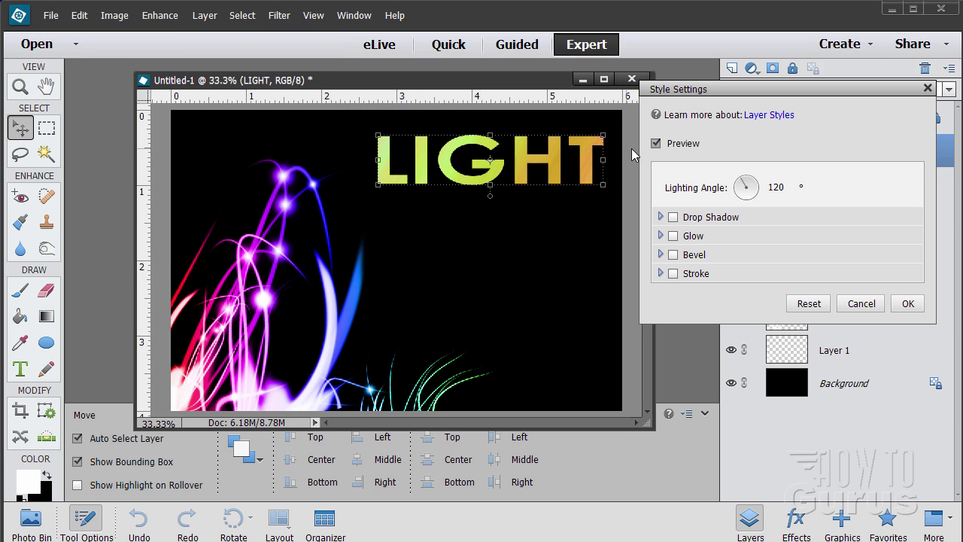
left_click(662, 236)
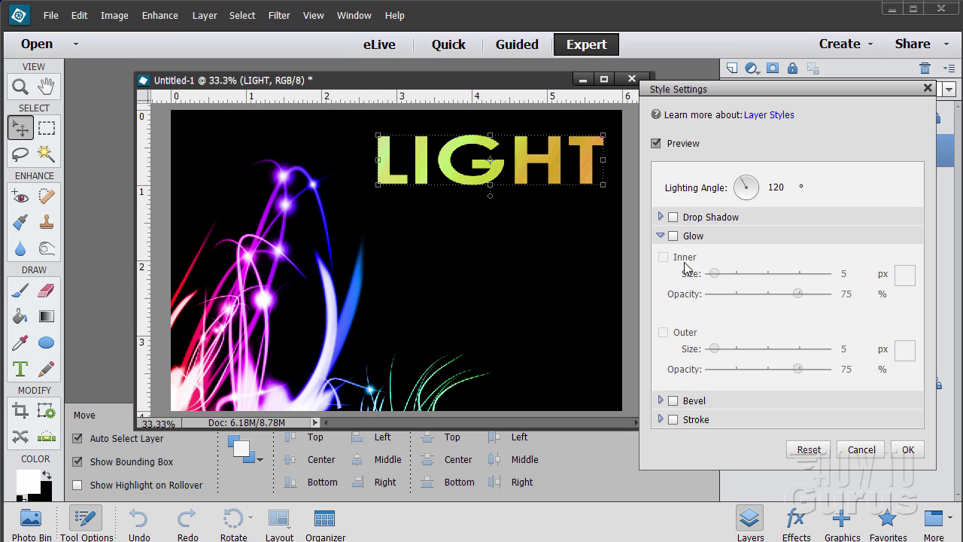
left_click(673, 236)
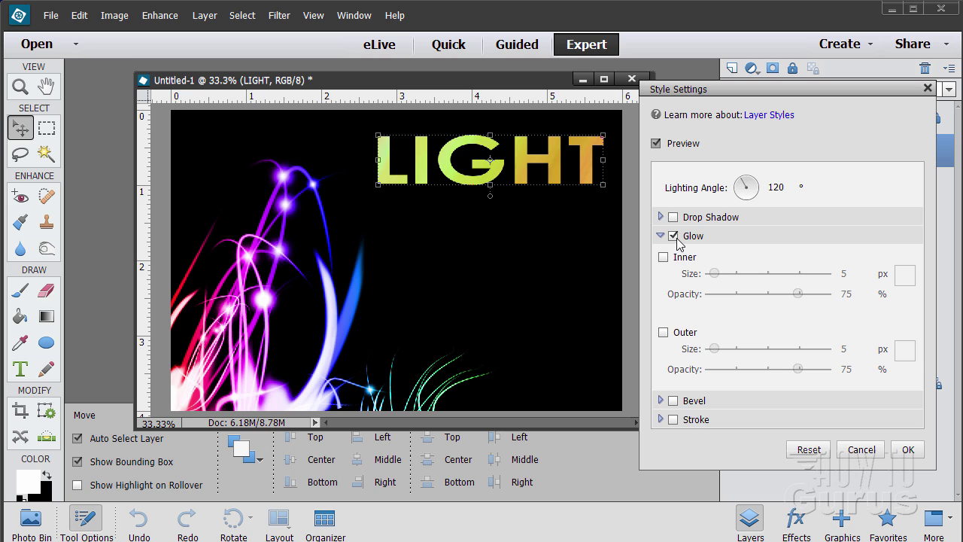
left_click(663, 332)
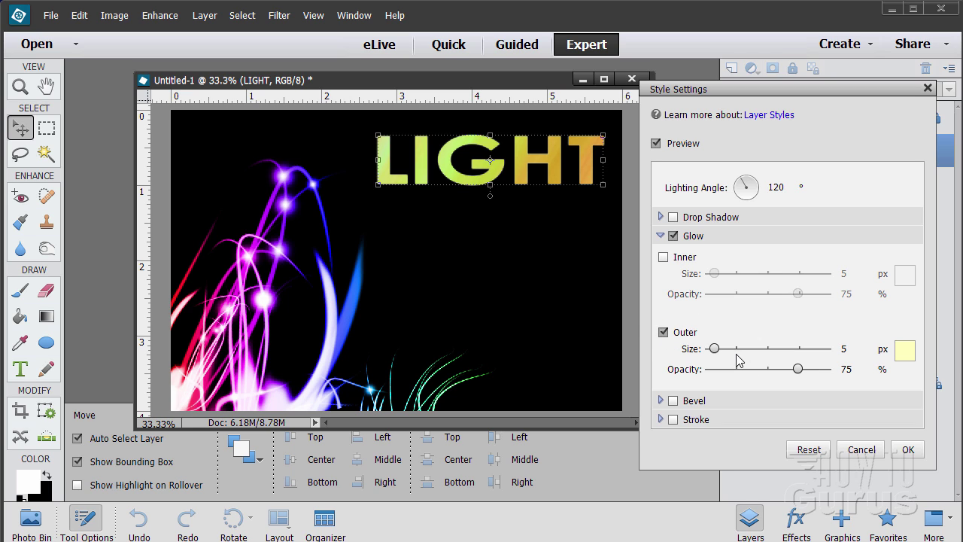
mouse_move(717, 349)
left_mouse_down()
mouse_move(734, 349)
mouse_move(707, 349)
mouse_move(716, 353)
left_mouse_up()
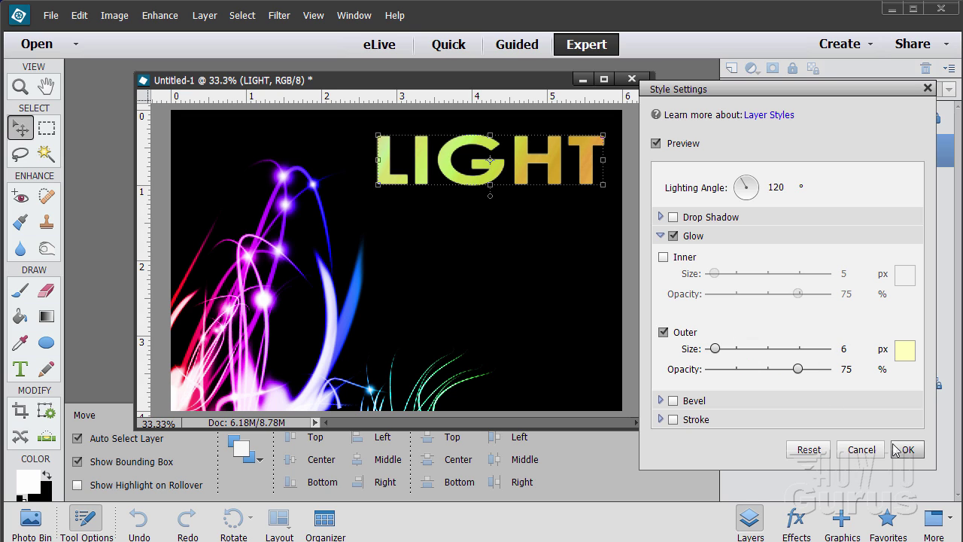
Add a 13 px bevel, apply both styles, and select the Background layer.
left_click(674, 400)
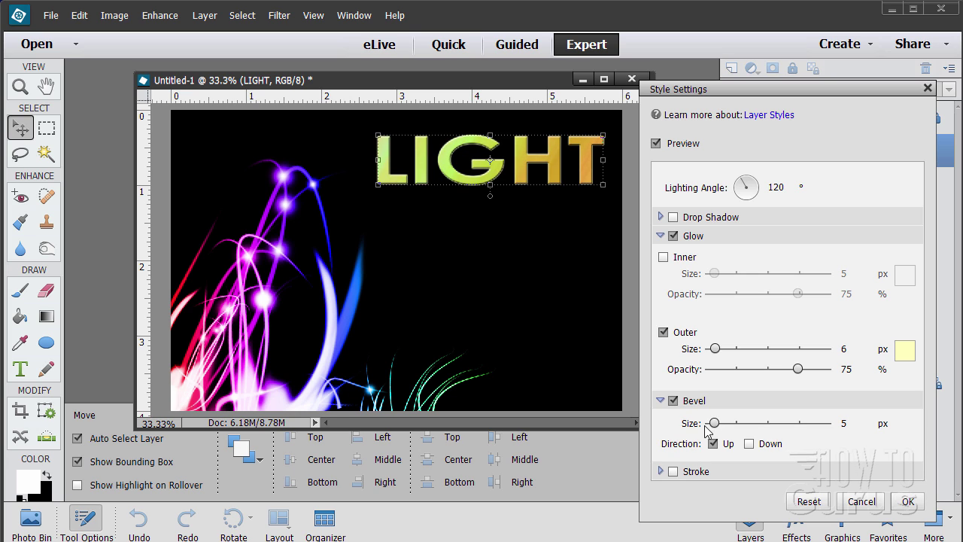
left_click_drag(714, 425, 720, 427)
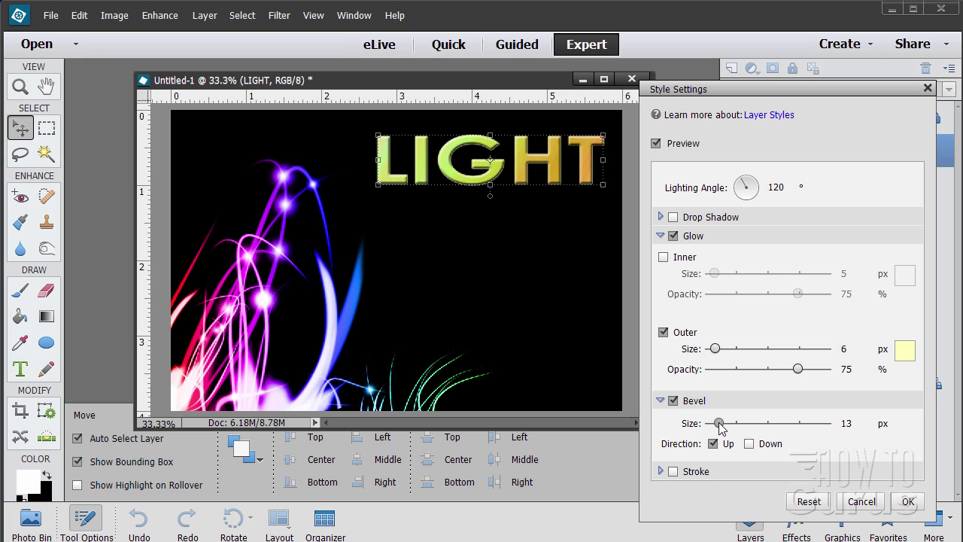
left_click(896, 502)
left_click(885, 389)
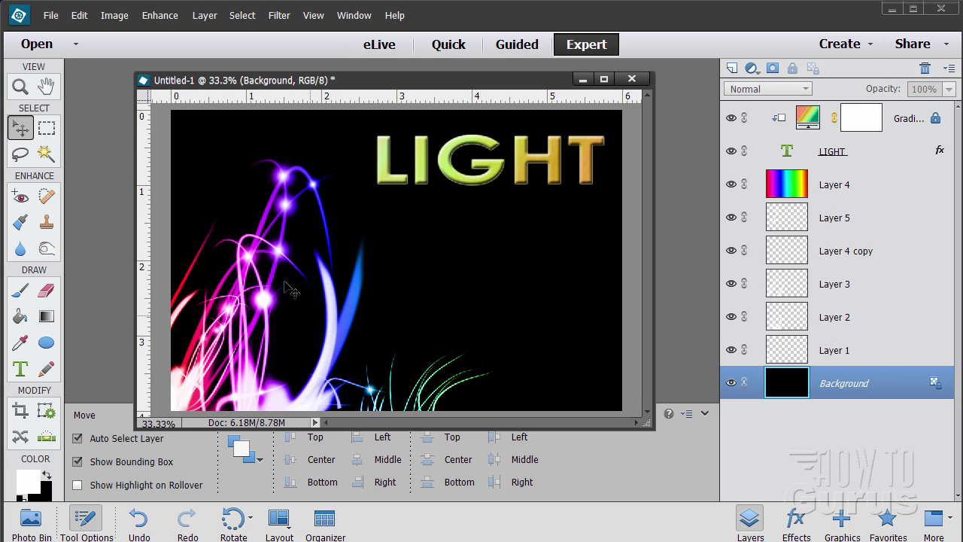
Drag the LIGHT text a few pixels lower, deselect it via the Background layer, and shift the window left.
left_click_drag(560, 181, 564, 195)
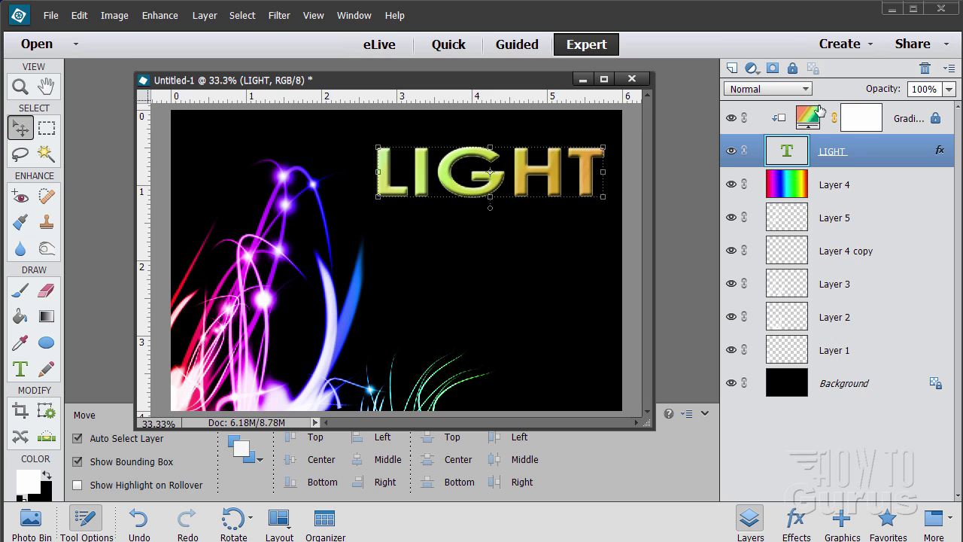
left_click(873, 386)
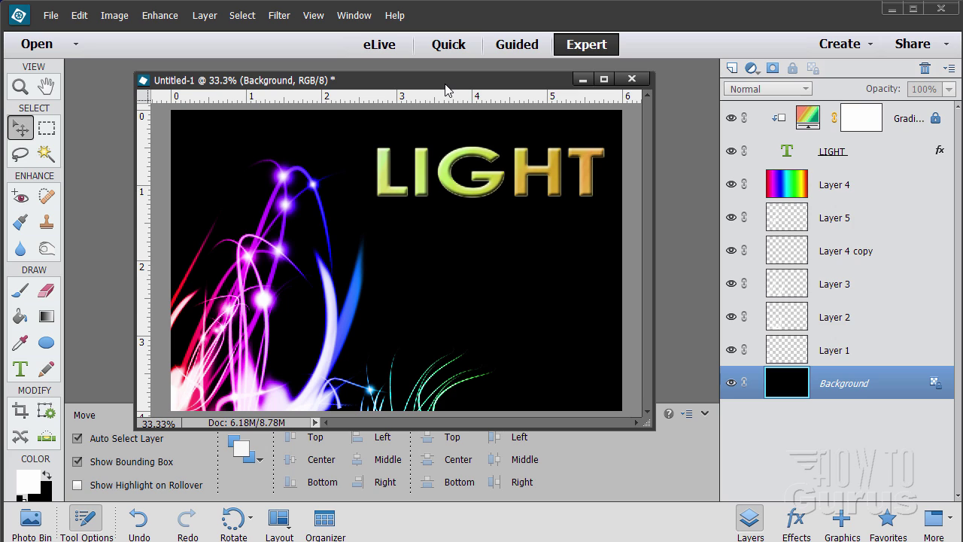
left_click_drag(449, 85, 434, 86)
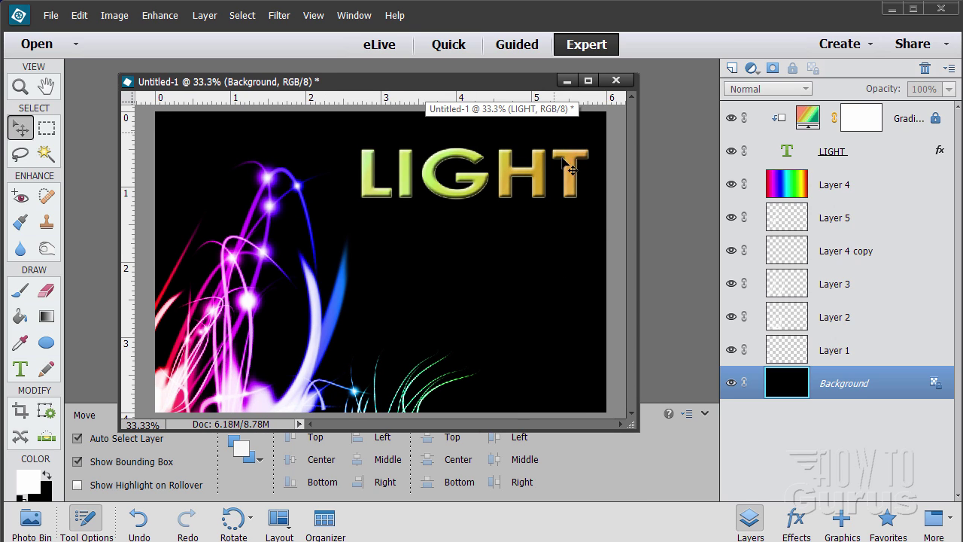